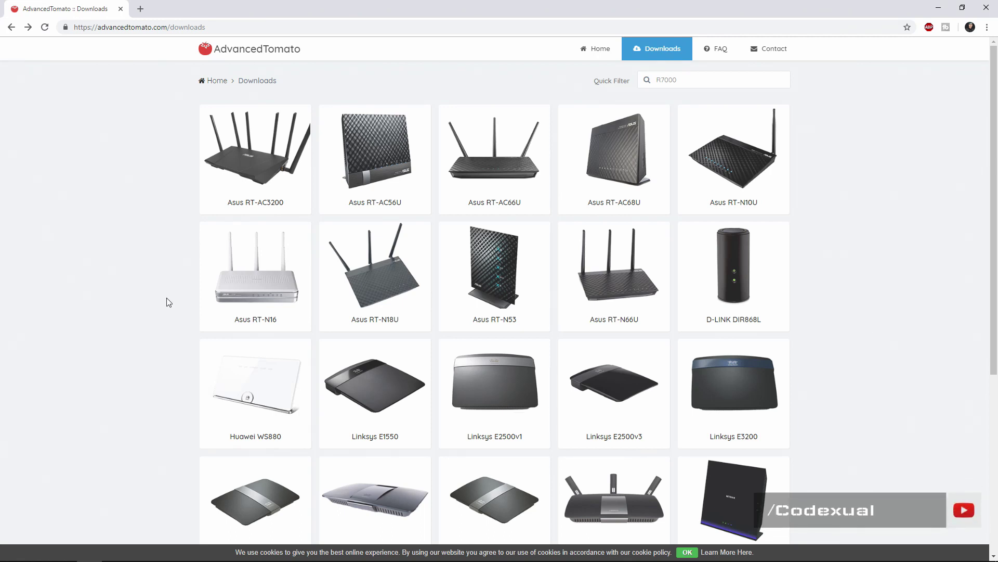
Go to the NETGEAR R6400 downloads page and follow its Flashing Guide to MyOpenRouter's Tomato page
scroll(166, 298, "down", 3)
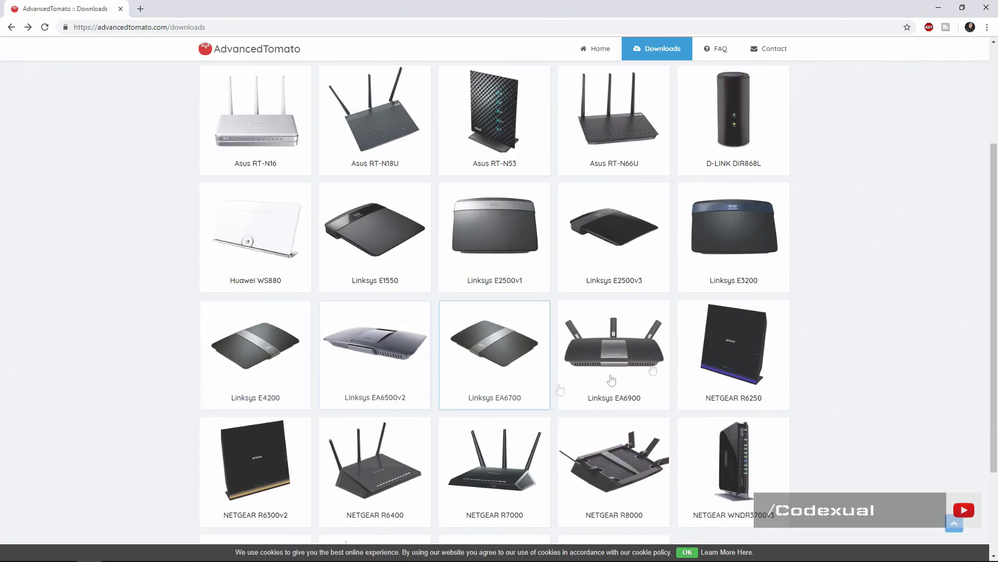
left_click(384, 461)
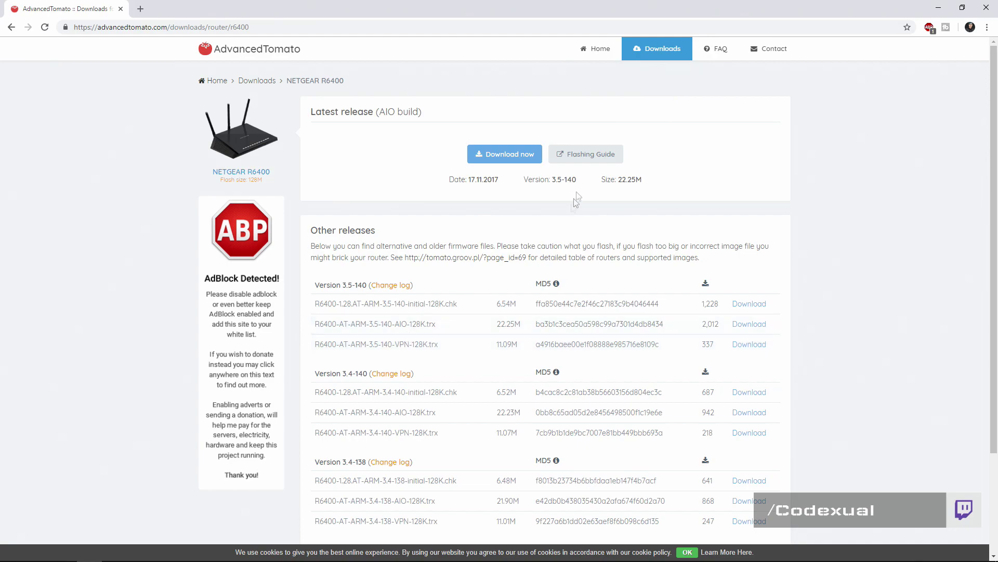
left_click(586, 156)
scroll(417, 284, "down", 1)
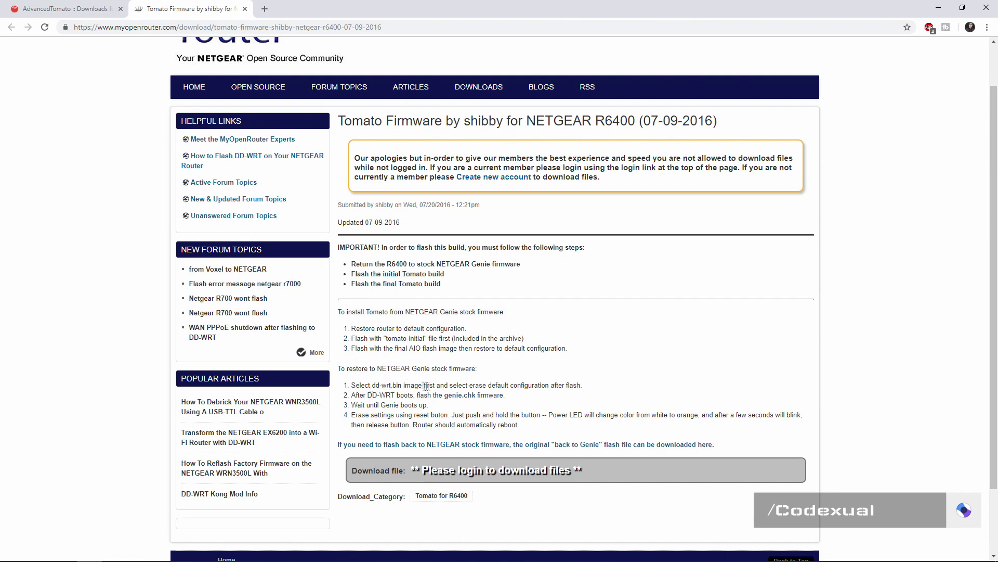
left_click_drag(424, 385, 541, 385)
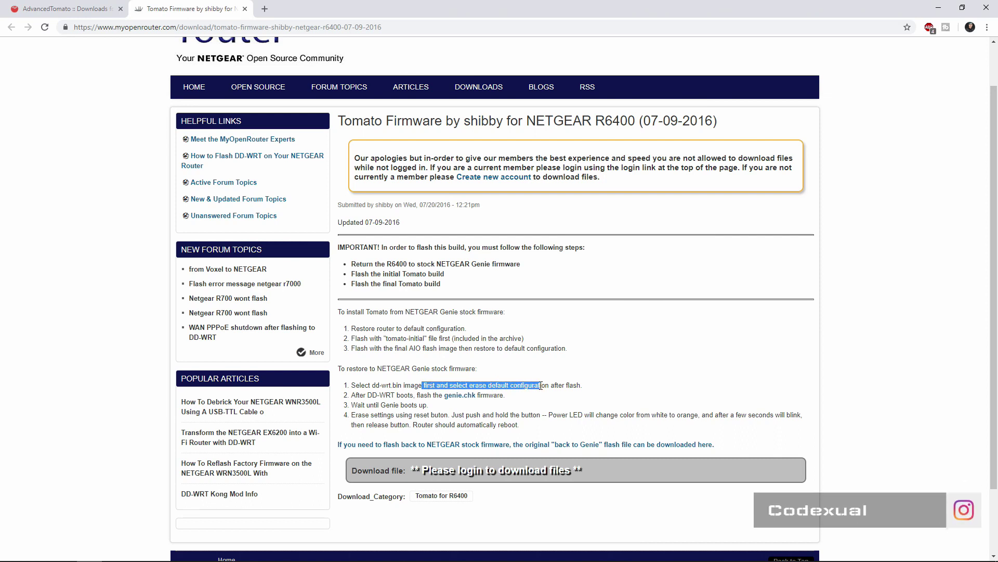
left_click(556, 385)
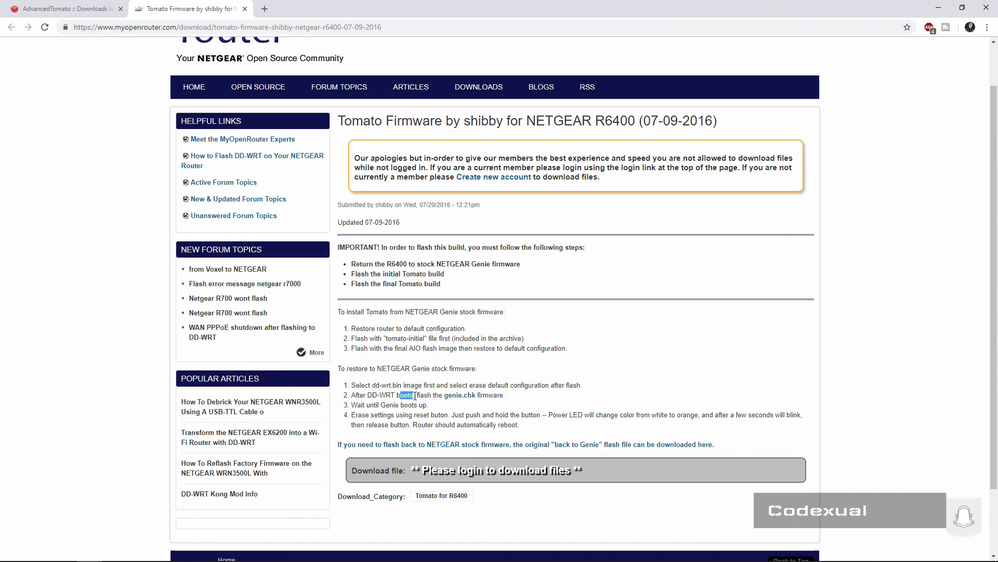
left_click_drag(416, 396, 433, 398)
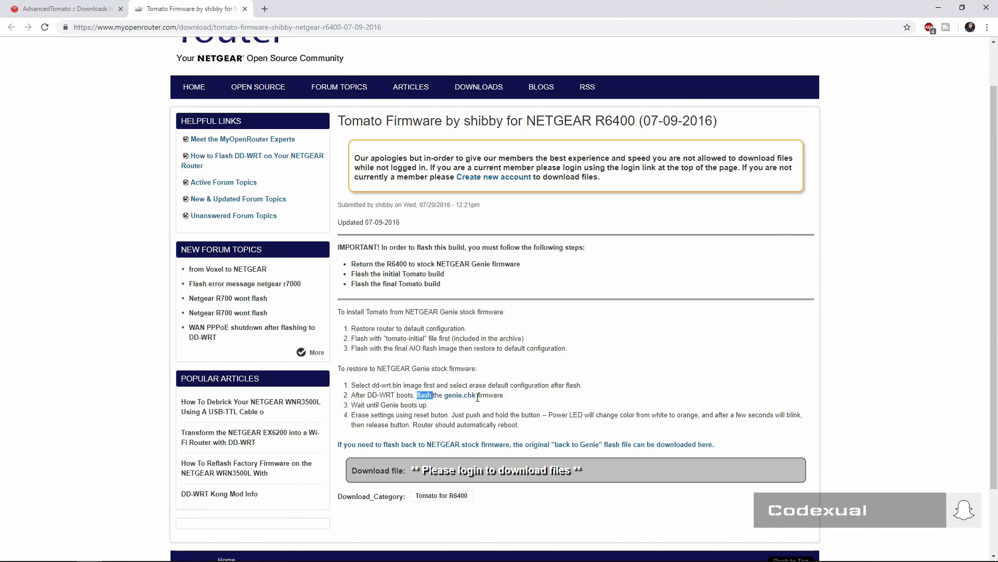
left_click_drag(378, 405, 436, 409)
left_click_drag(366, 413, 442, 415)
left_click(495, 423)
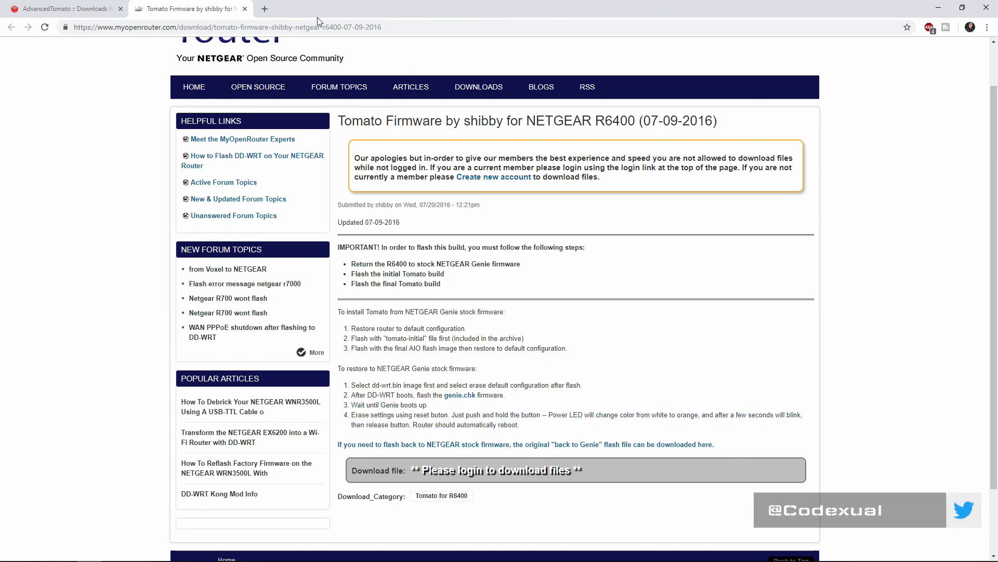
left_click_drag(317, 17, 627, 106)
Extract the dd-wrt .bin and R6400 .chk files from back-to-genie.7z to the desktop
double_click(273, 213)
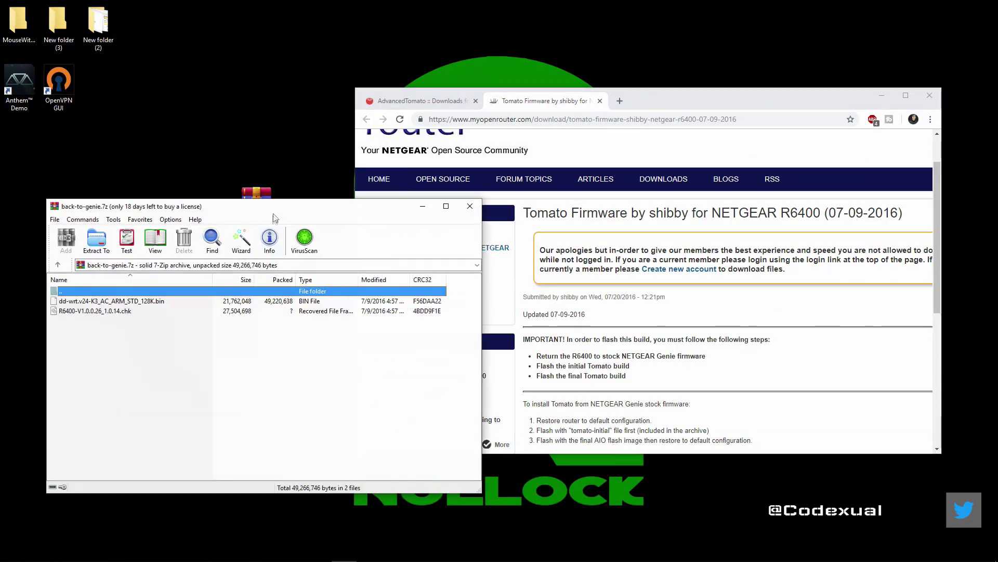
left_click_drag(175, 343, 212, 152)
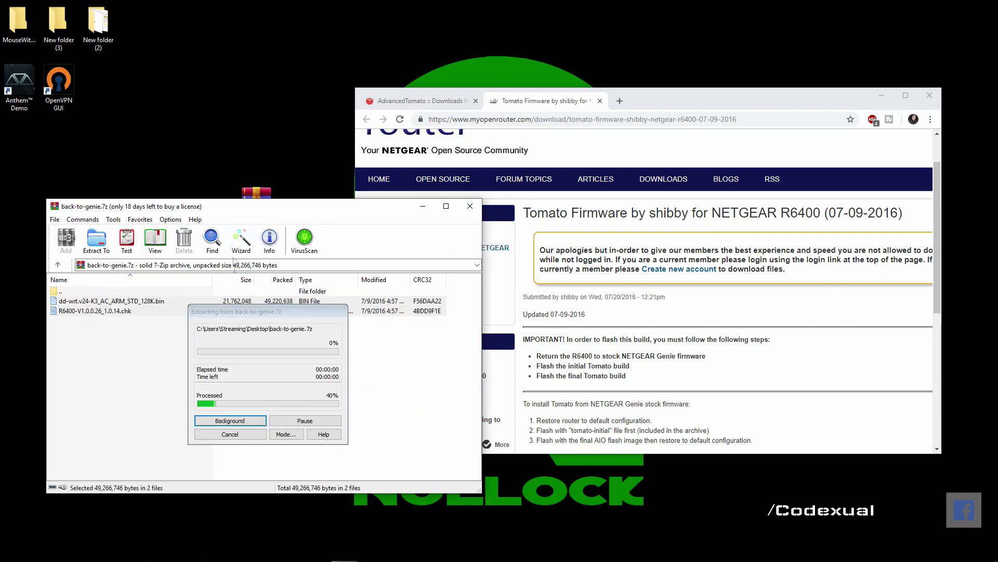
left_click(620, 101)
key("ctrl+w")
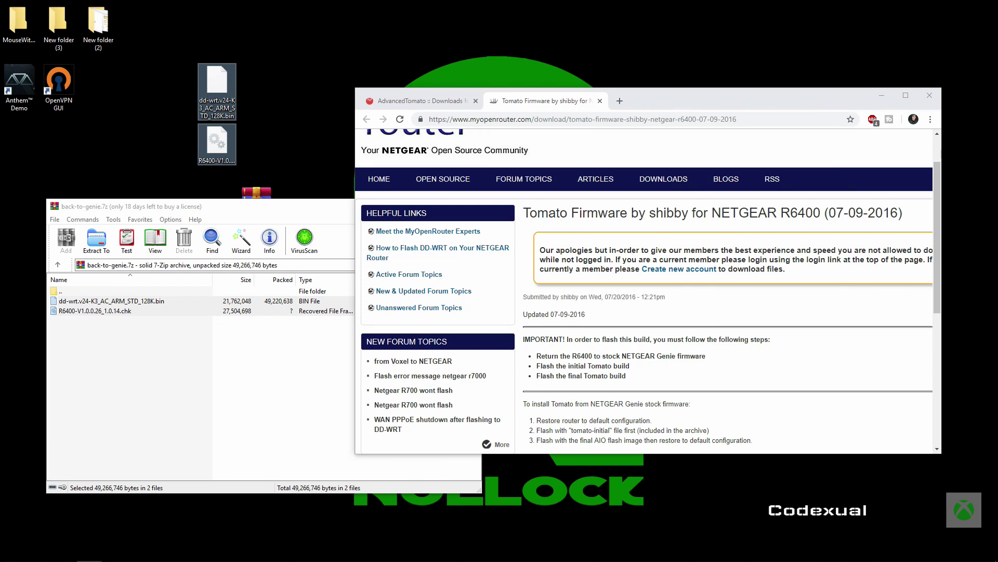
left_click(19, 300)
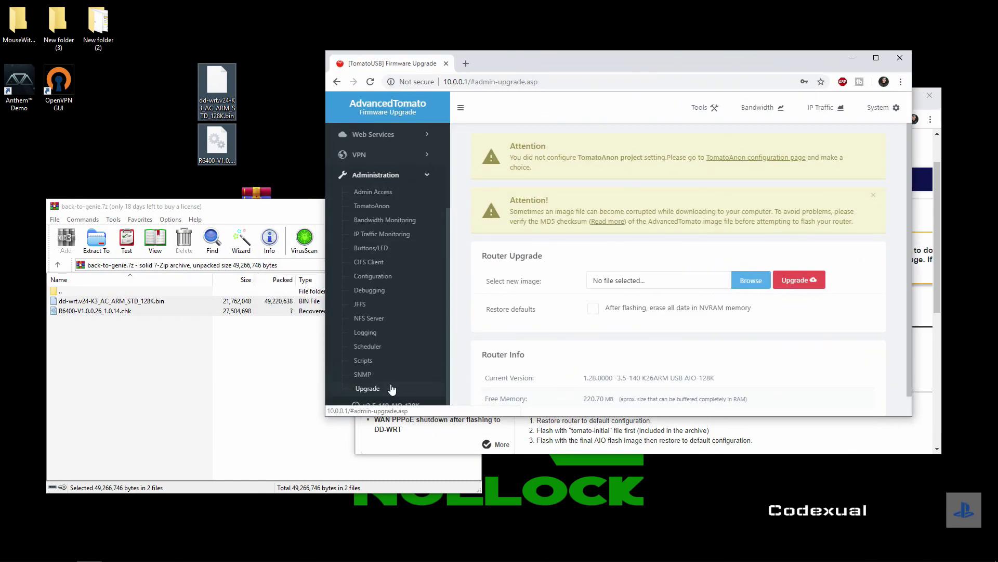
Move the R6400-V1.0.0.26_1.0.14.chk file aside on the desktop
scroll(468, 385, "down", 1)
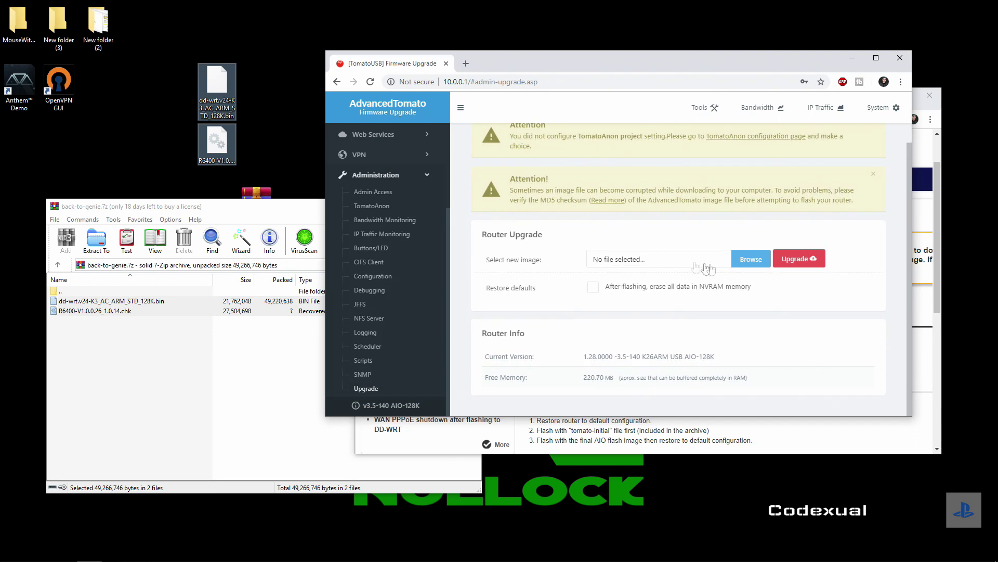
left_click(276, 104)
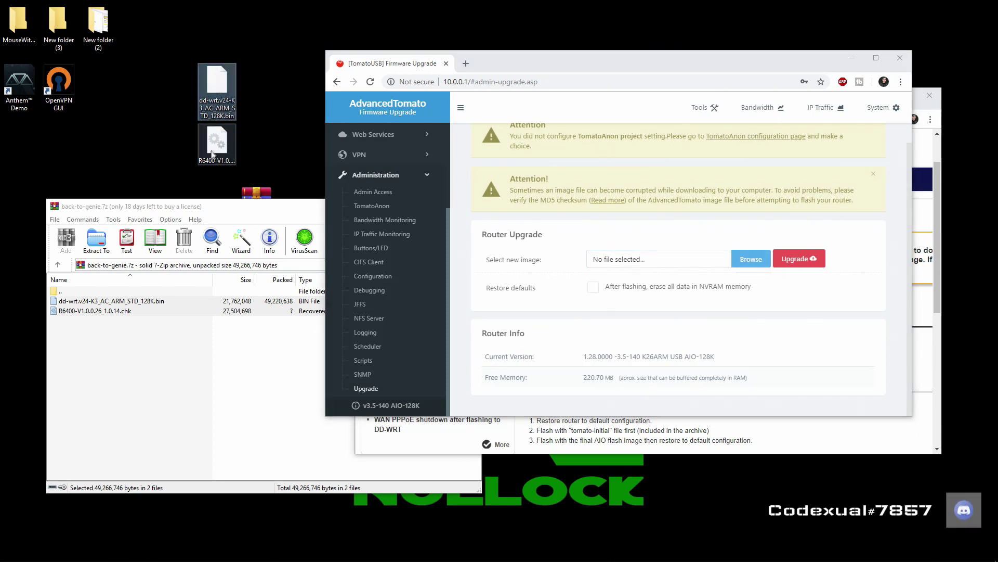
left_click(218, 144)
left_click_drag(210, 145, 133, 148)
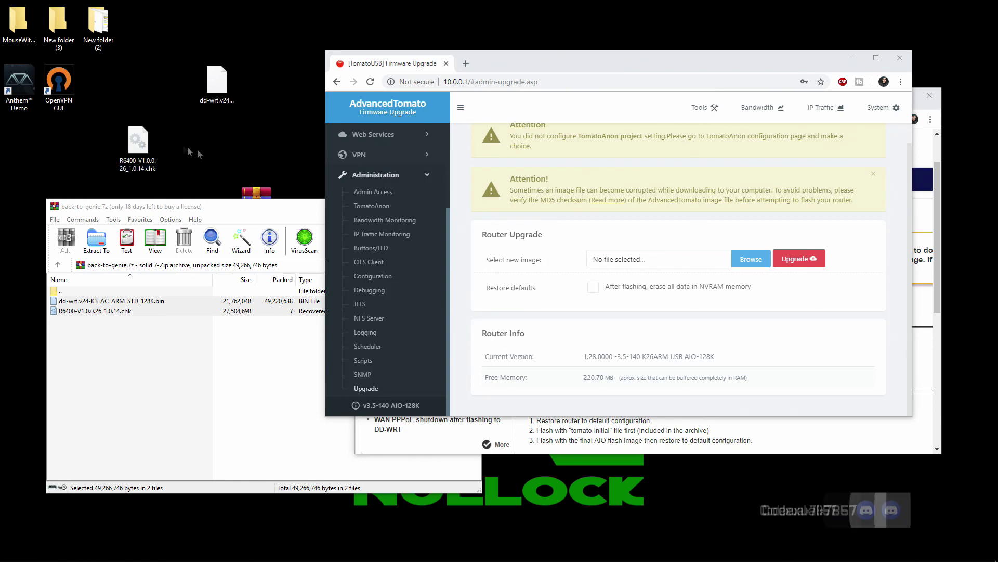
Choose dd-wrt.v24-K3_AC_ARM_STD_128K.bin as the new firmware image in the Upgrade form
left_click(743, 259)
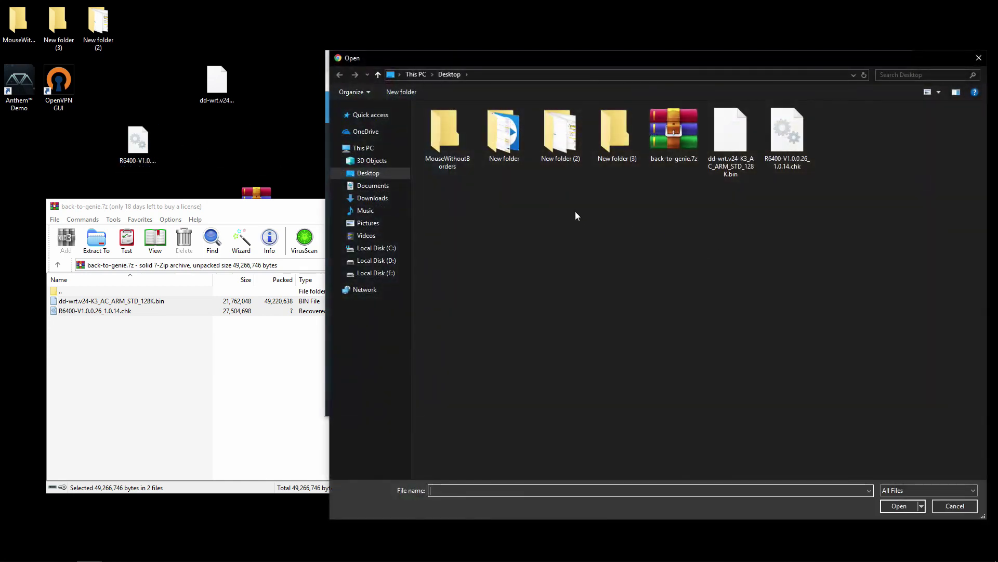
left_click(731, 134)
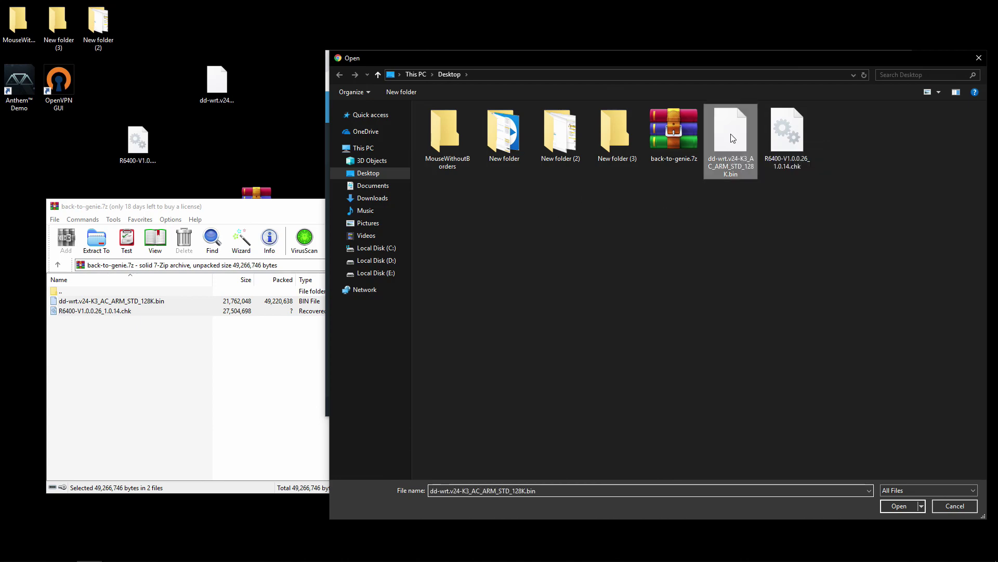
left_click(890, 507)
left_click_drag(577, 58, 351, 55)
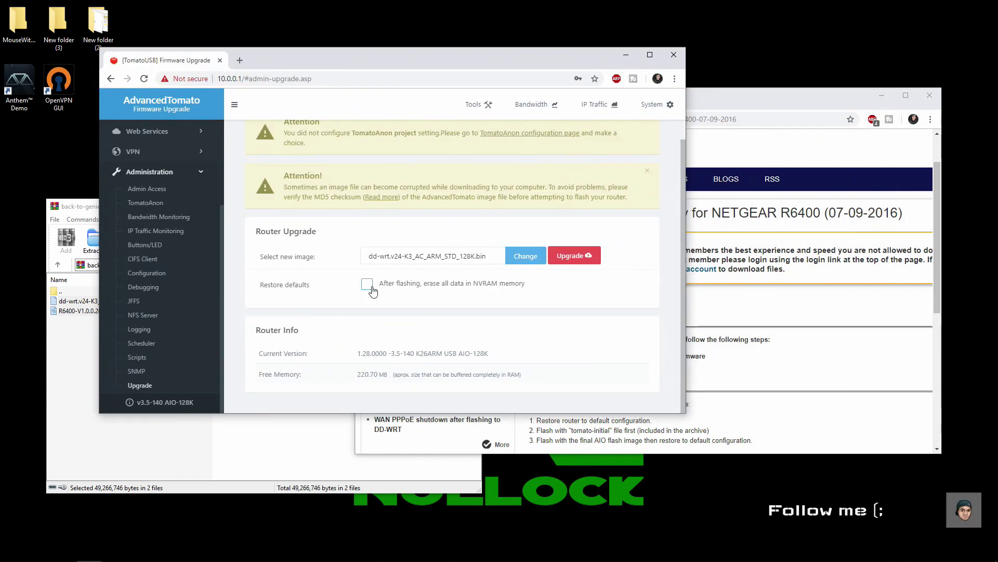
Review the flashing guide's step about selecting the dd-wrt image
left_click(804, 411)
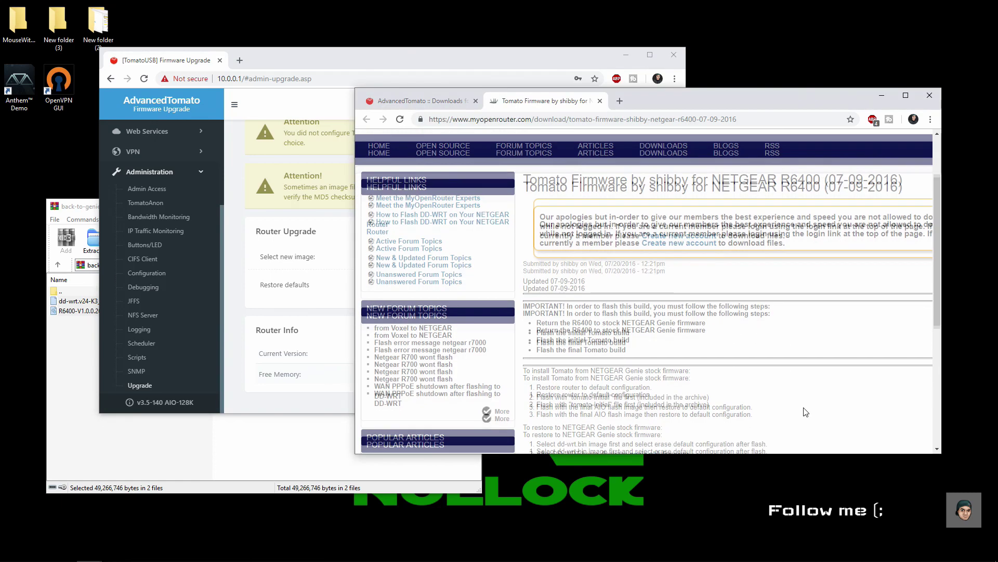
scroll(787, 388, "down", 3)
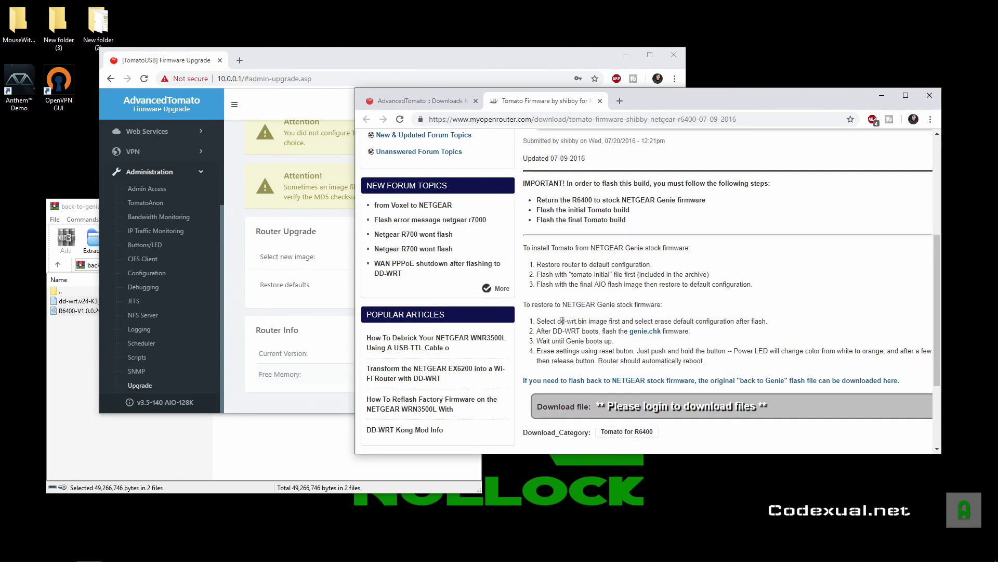
left_click_drag(562, 321, 715, 323)
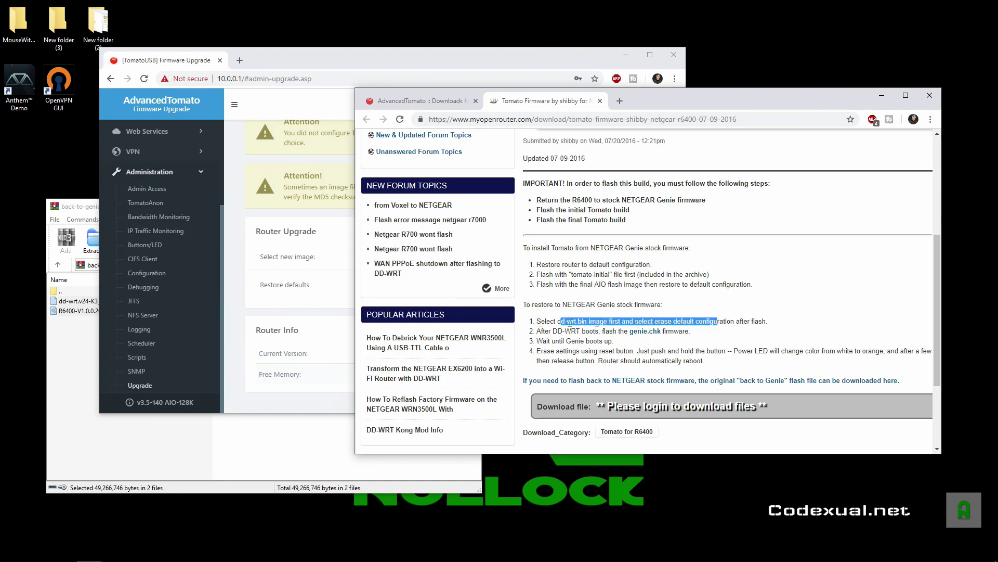
Enable erasing all NVRAM data after flashing and start the upgrade
left_click(288, 284)
left_click_drag(279, 284, 319, 283)
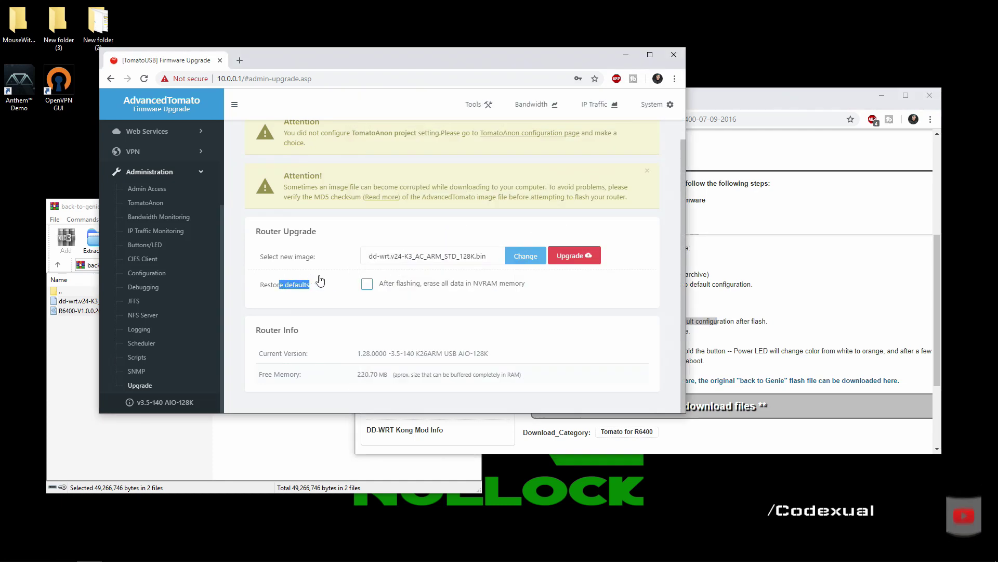
left_click(368, 285)
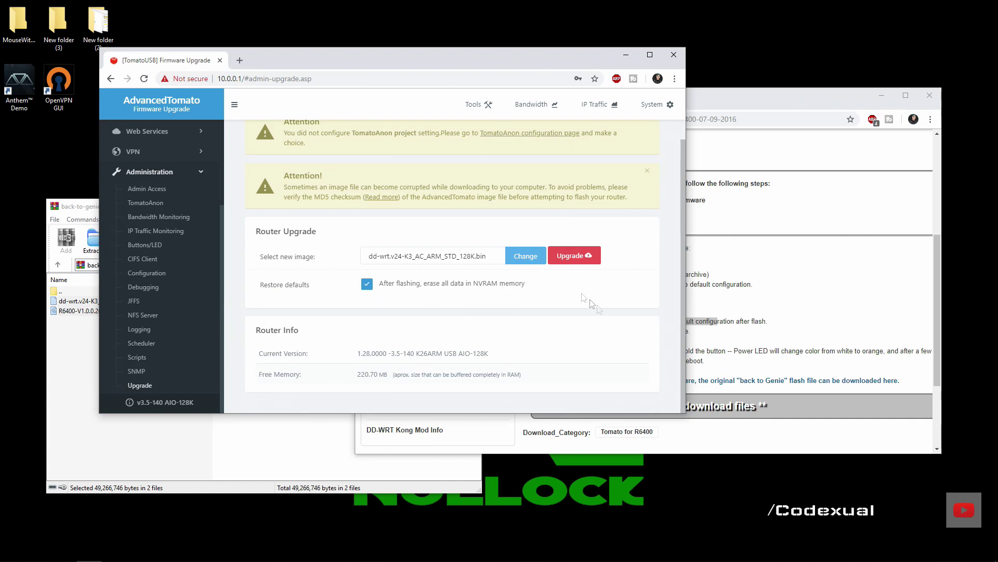
left_click(562, 256)
Confirm the dd-wrt flash and wait for the 'image successfully flashed' reboot message
left_click(445, 150)
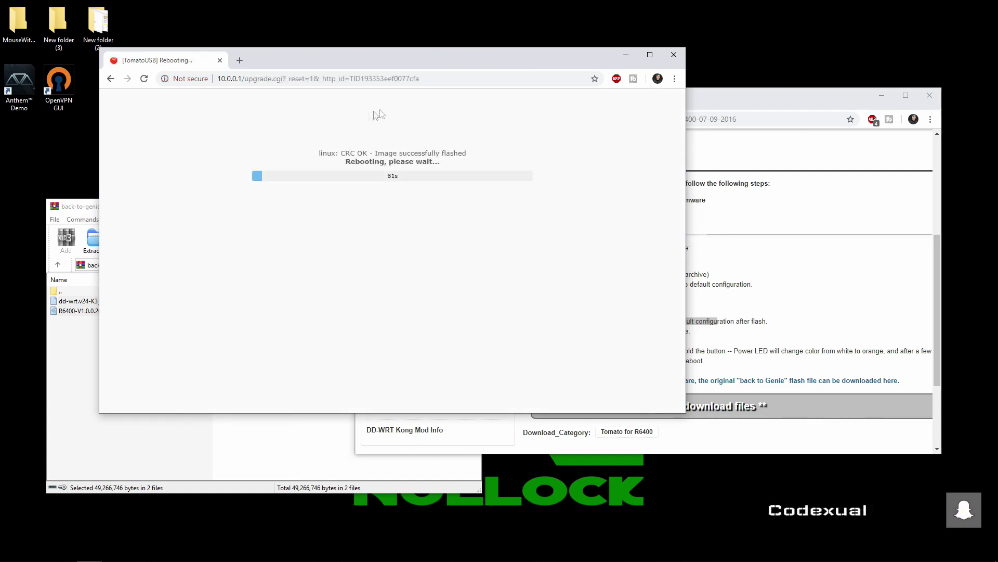
left_click_drag(345, 154, 475, 155)
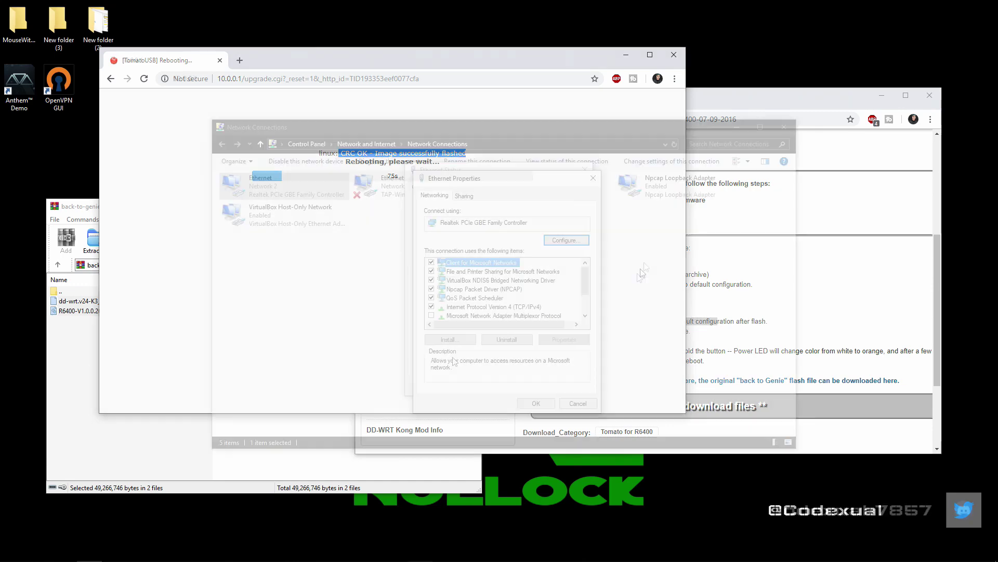
Set Ethernet IPv4 to obtain IP and DNS addresses automatically, then close Network Connections
double_click(456, 311)
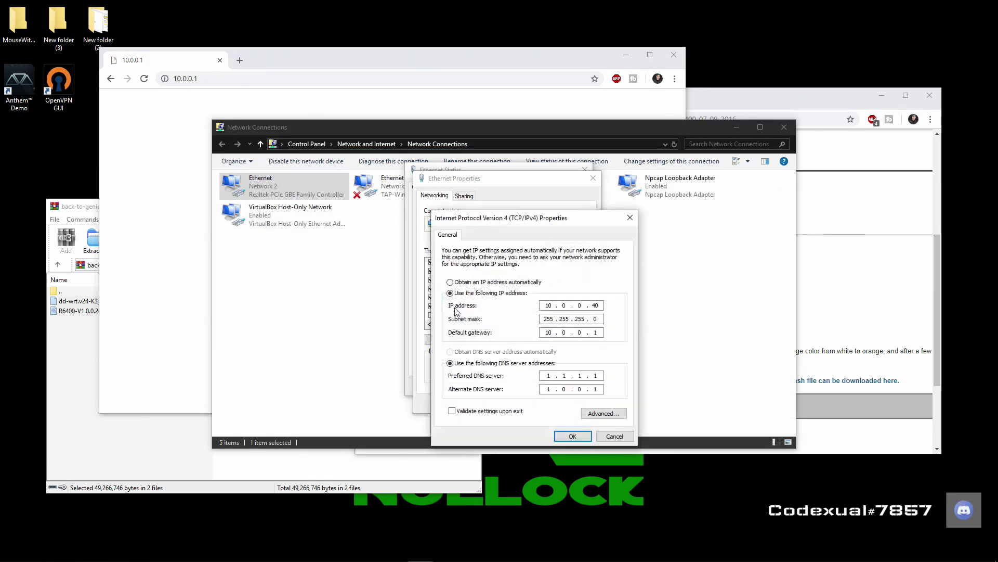
left_click(481, 283)
left_click(465, 355)
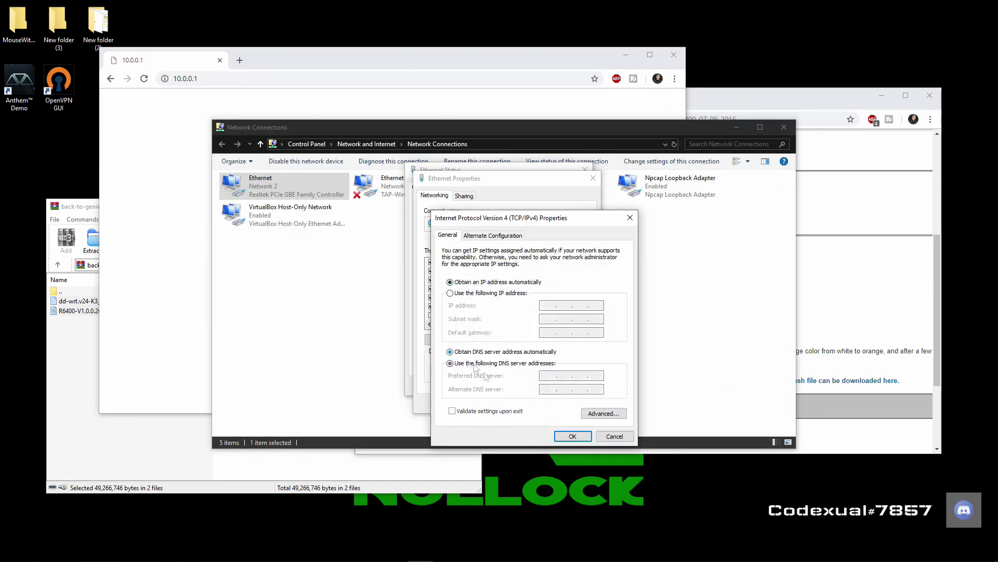
left_click(574, 435)
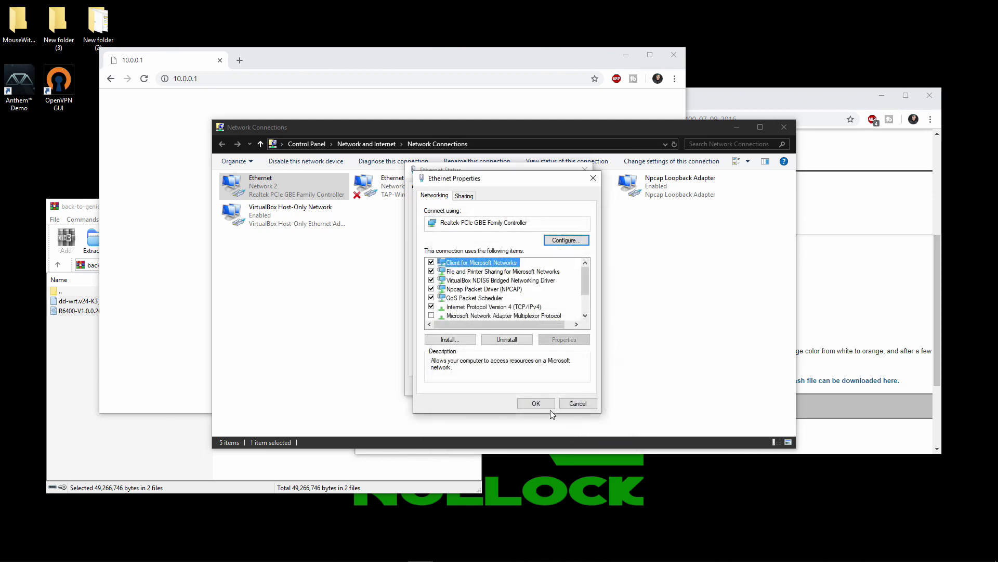
left_click(535, 405)
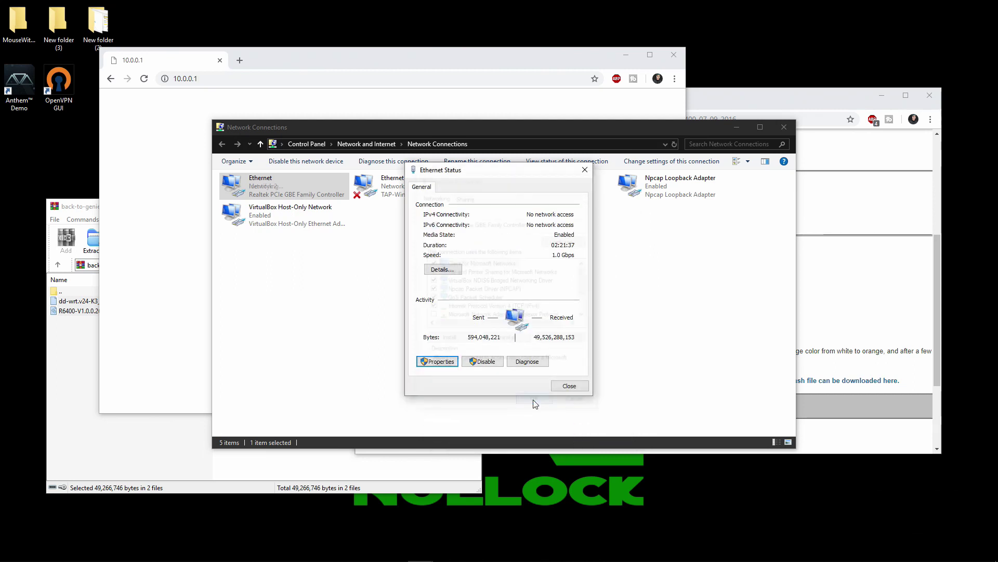
left_click(559, 391)
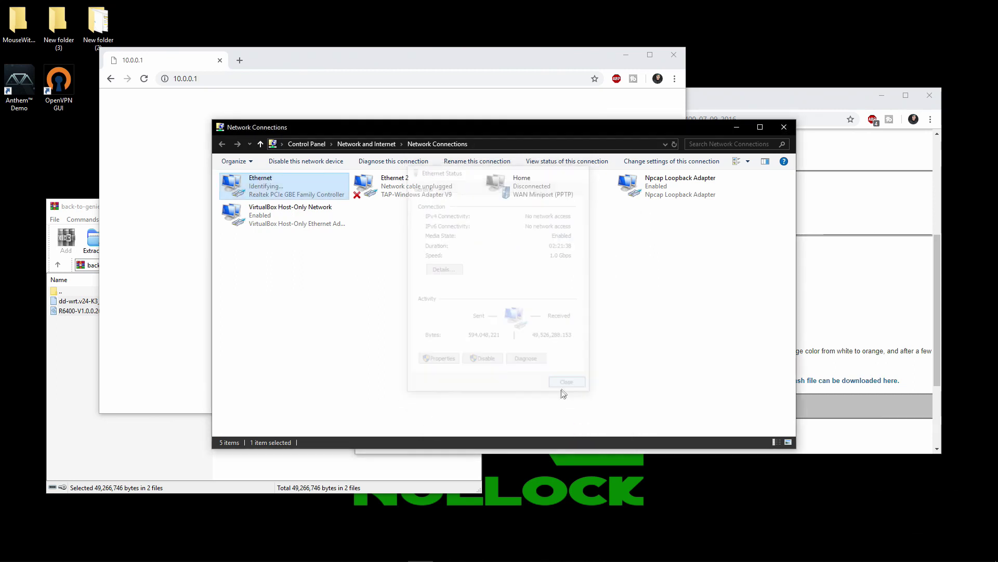
left_click(784, 127)
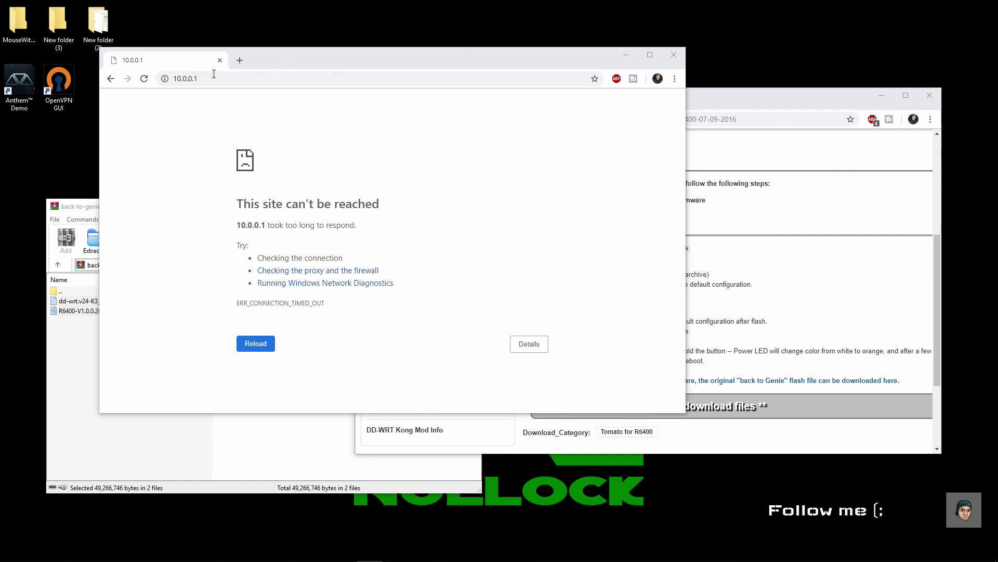
left_click(214, 74)
Load the router at 192.168.1.1 and review the restore instructions
type("192.168.1.1")
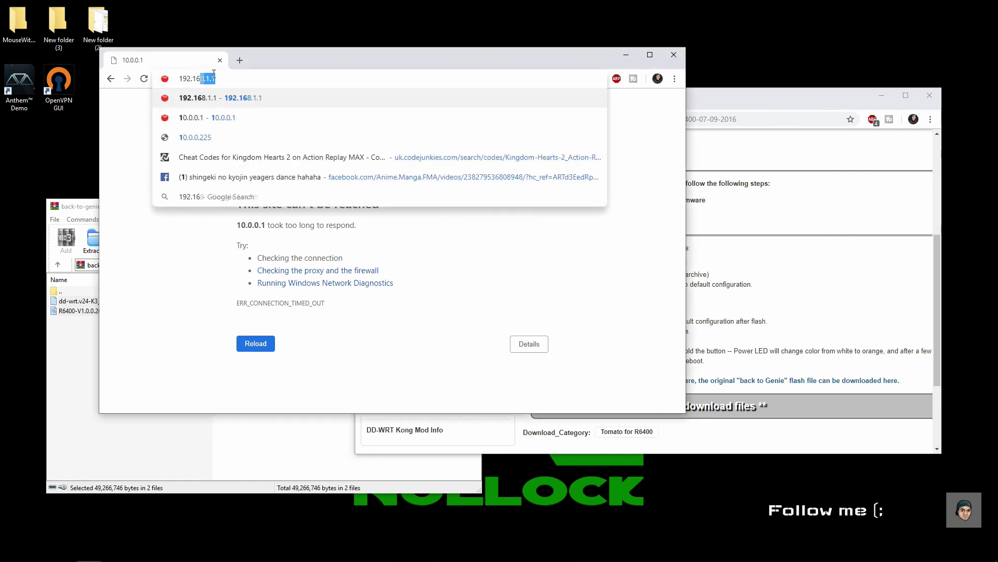
key("Return")
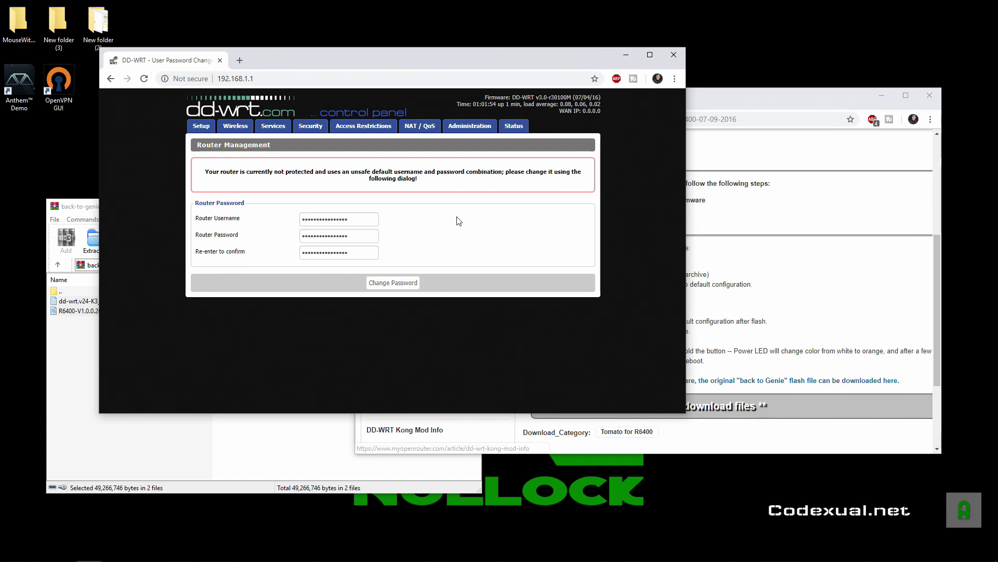
left_click(789, 321)
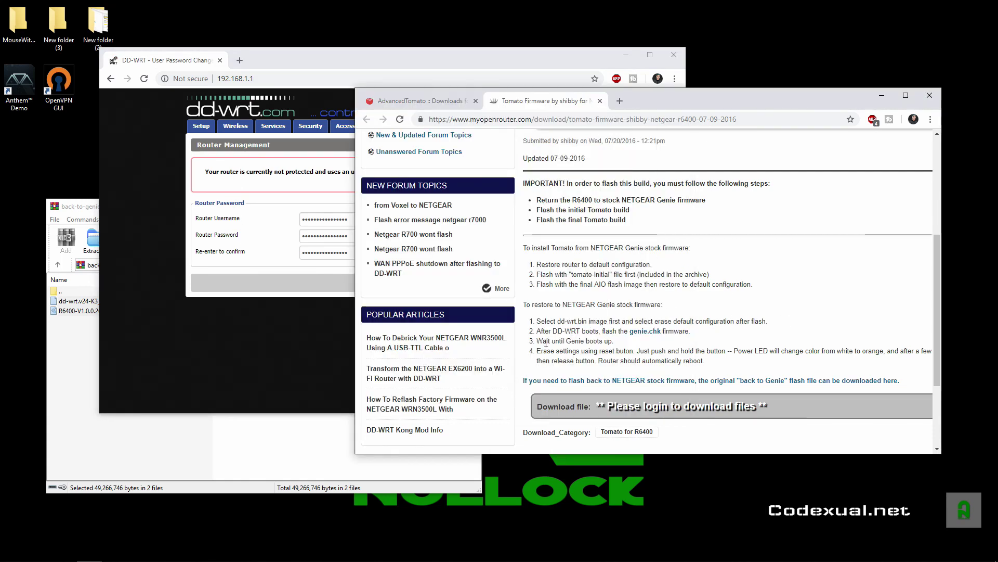
left_click_drag(536, 321, 692, 333)
left_click(224, 229)
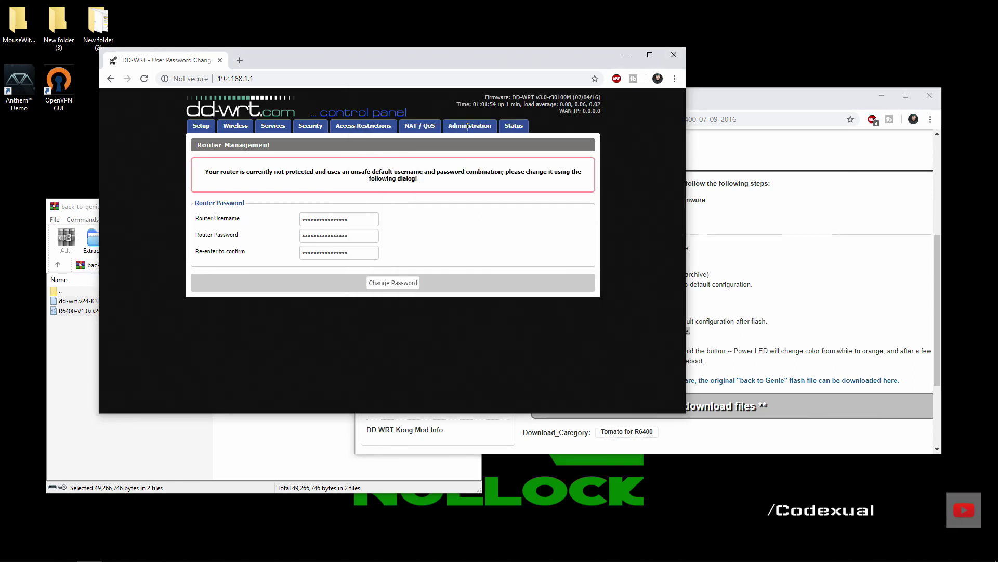
Set the DD-WRT router username to admin with a new confirmed password and save
double_click(368, 218)
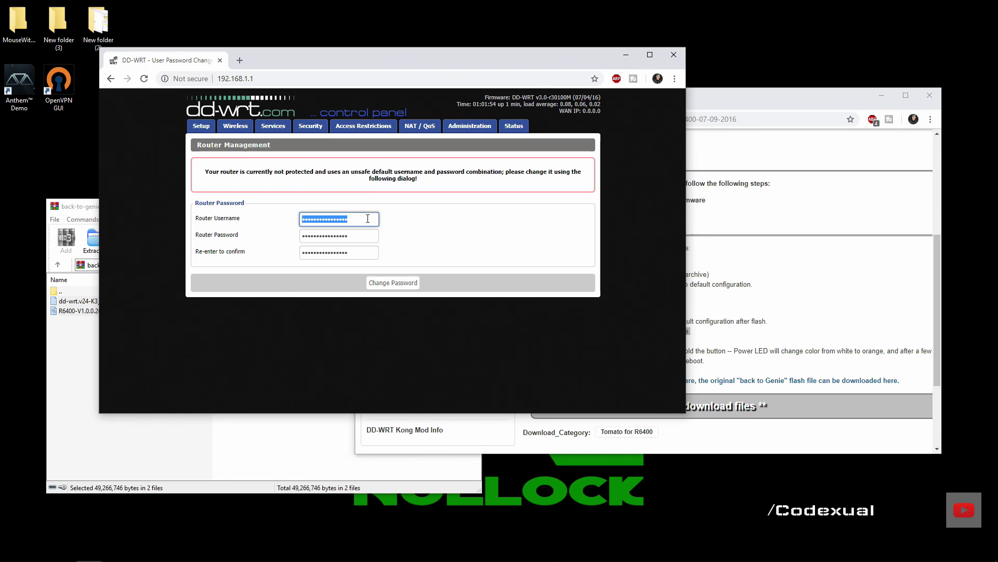
type("admin")
key("Tab")
type("admin1")
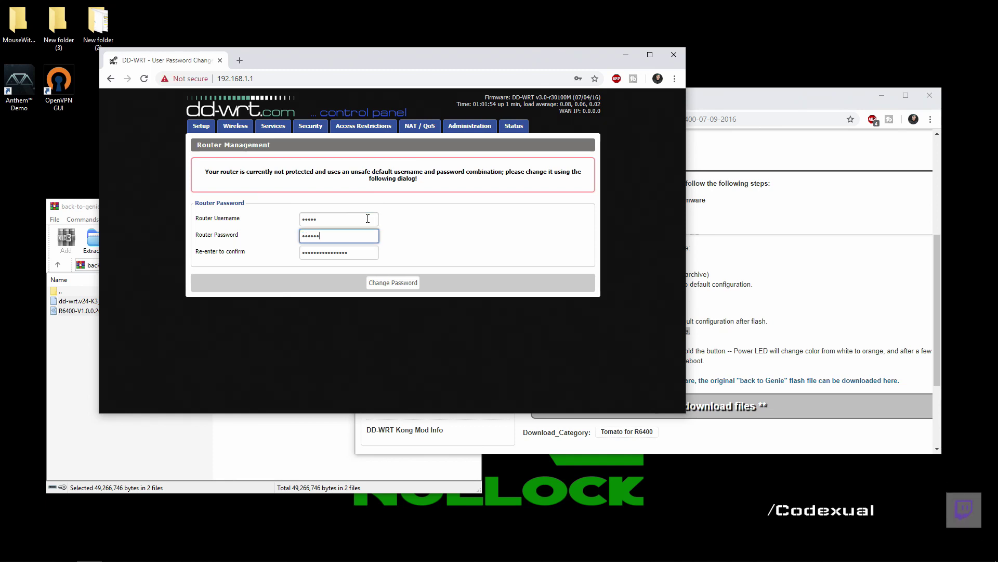
type("23")
key("Tab")
type("admin")
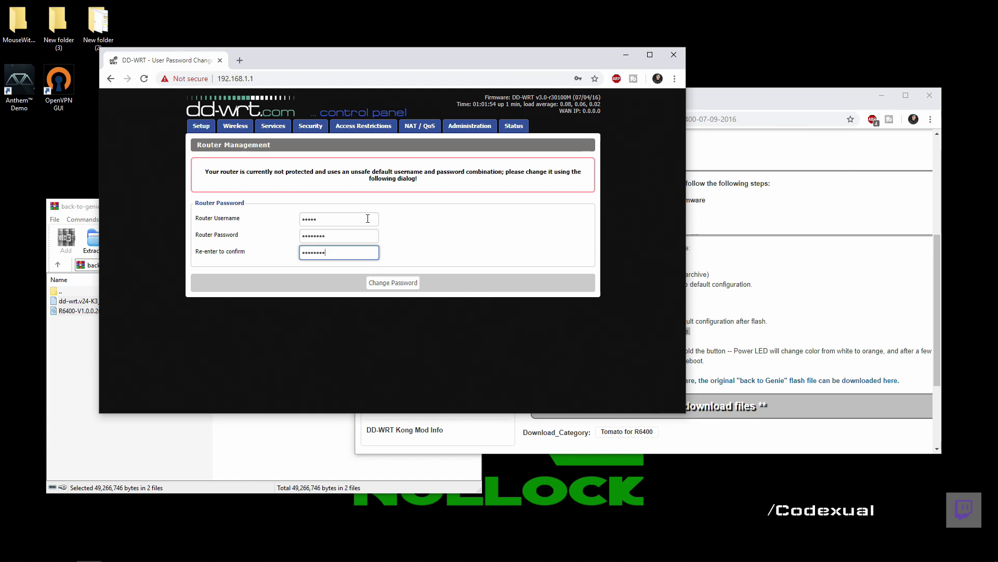
type("123")
left_click(393, 283)
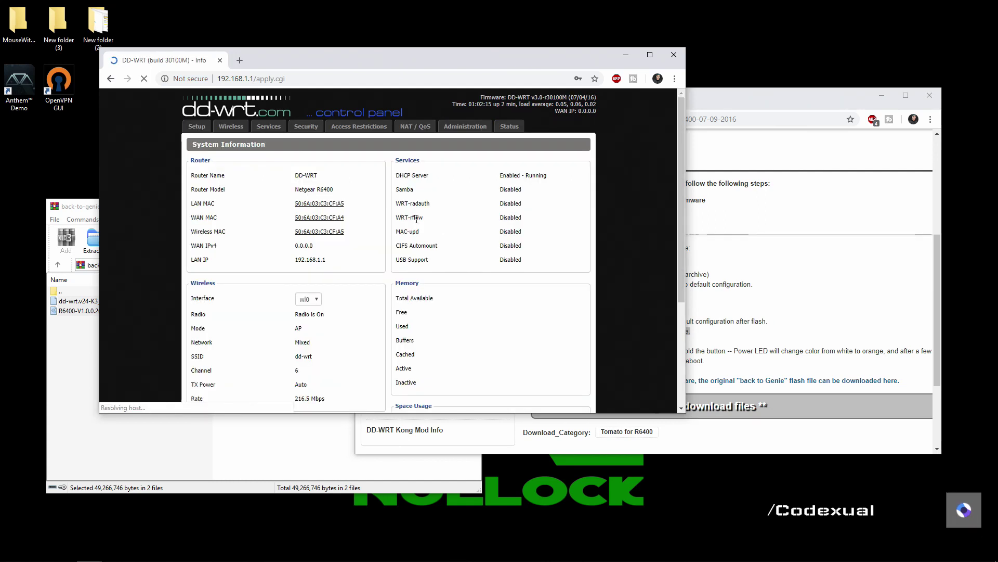
Open DD-WRT's Administration > Firmware Upgrade page
left_click(463, 129)
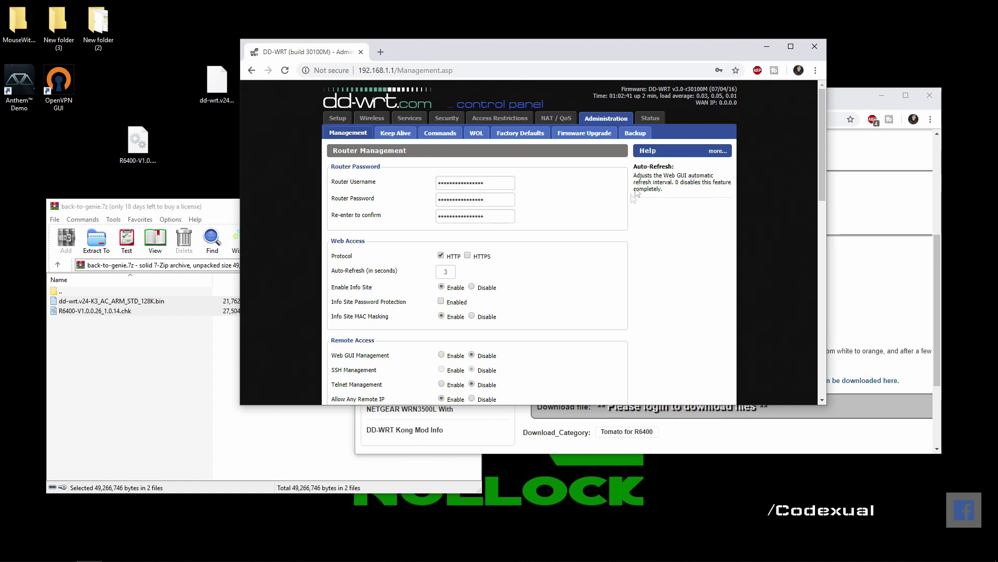
left_click(592, 135)
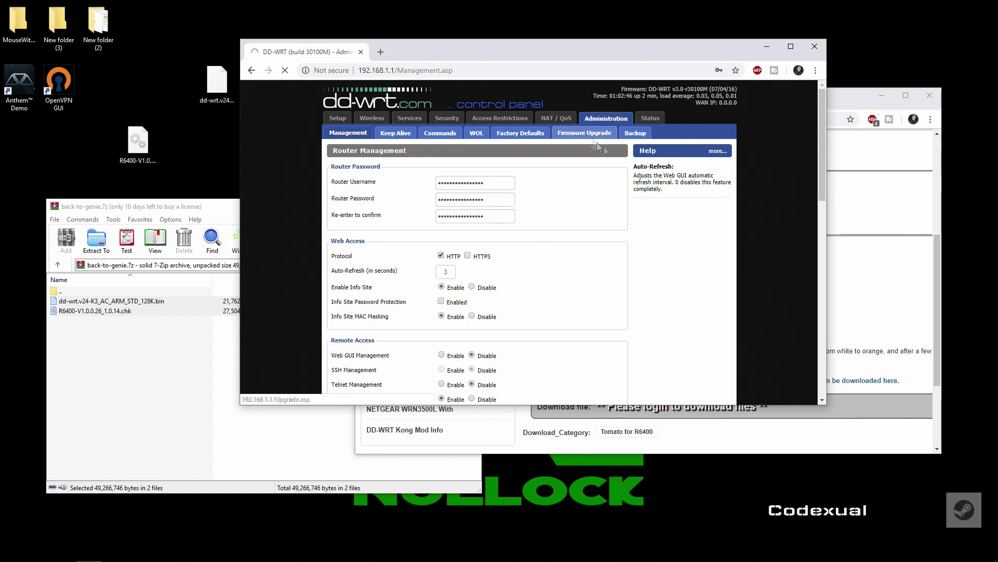
left_click(835, 328)
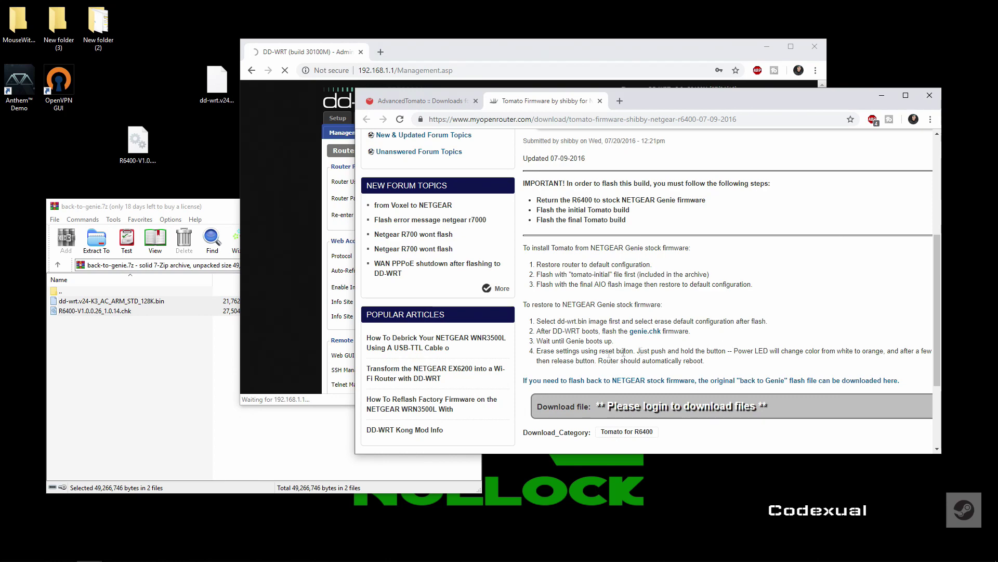
left_click(290, 301)
Set Don't reset after flashing and choose R6400-V1.0.0.26_1.0.14.chk as the image
left_click(464, 182)
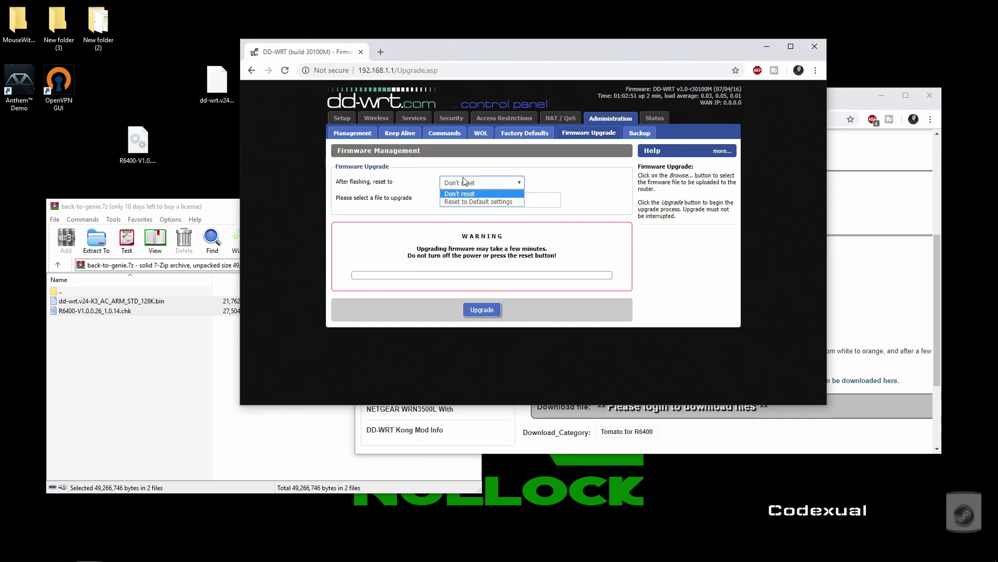
left_click(460, 193)
left_click(471, 199)
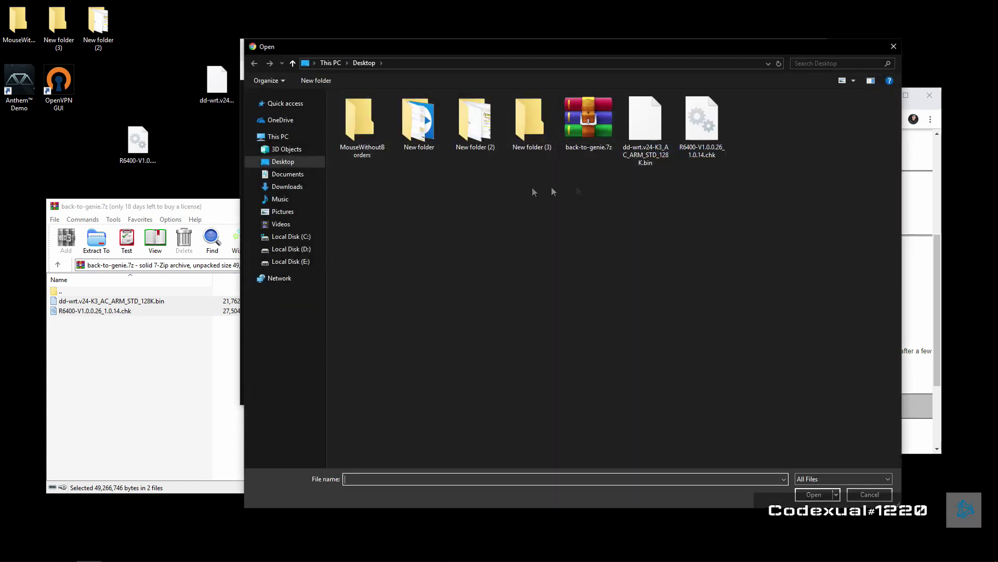
left_click(706, 130)
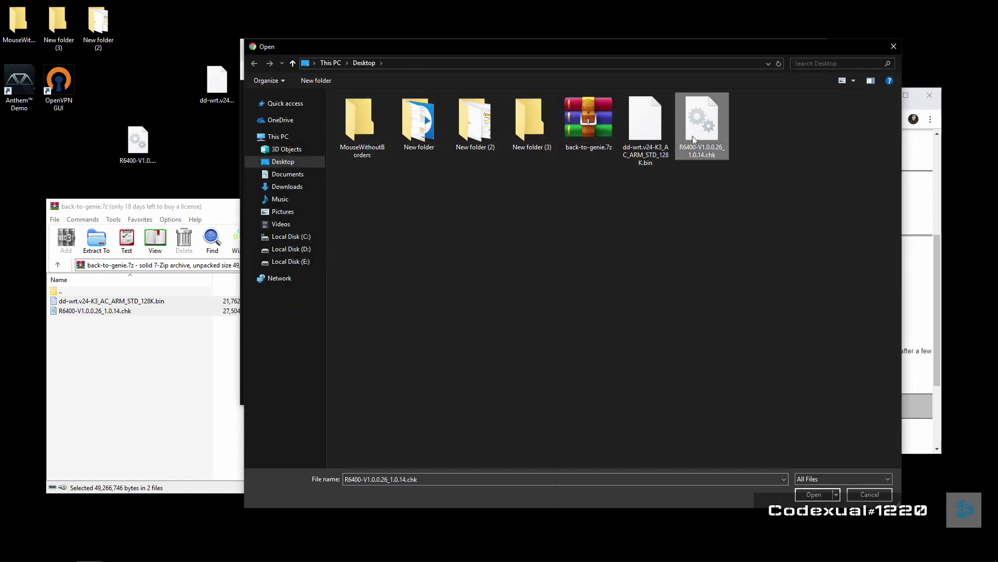
left_click(811, 492)
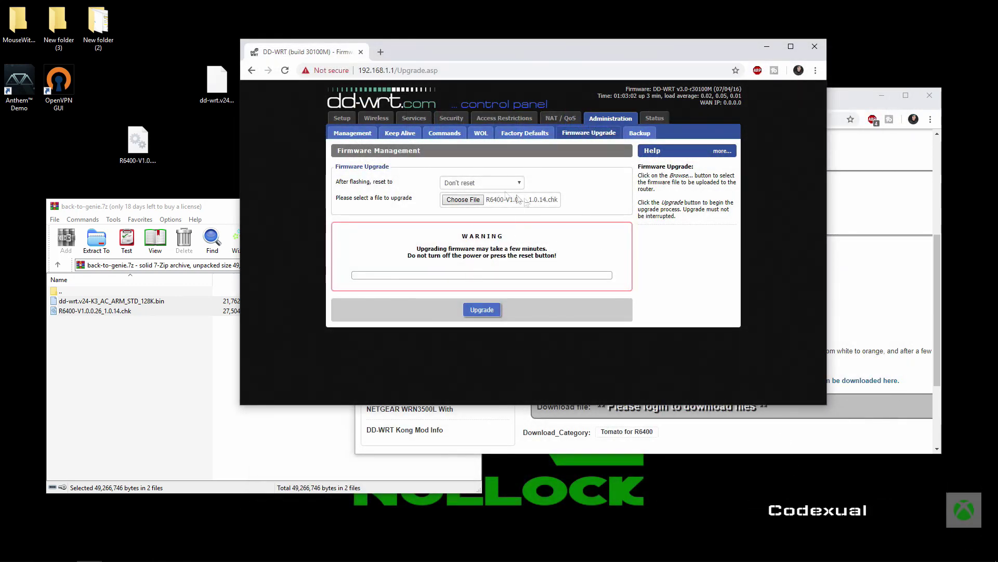
Recheck the restore instructions and keep the post-flash option at Don't reset
left_click(450, 183)
left_click(468, 199)
left_click(853, 318)
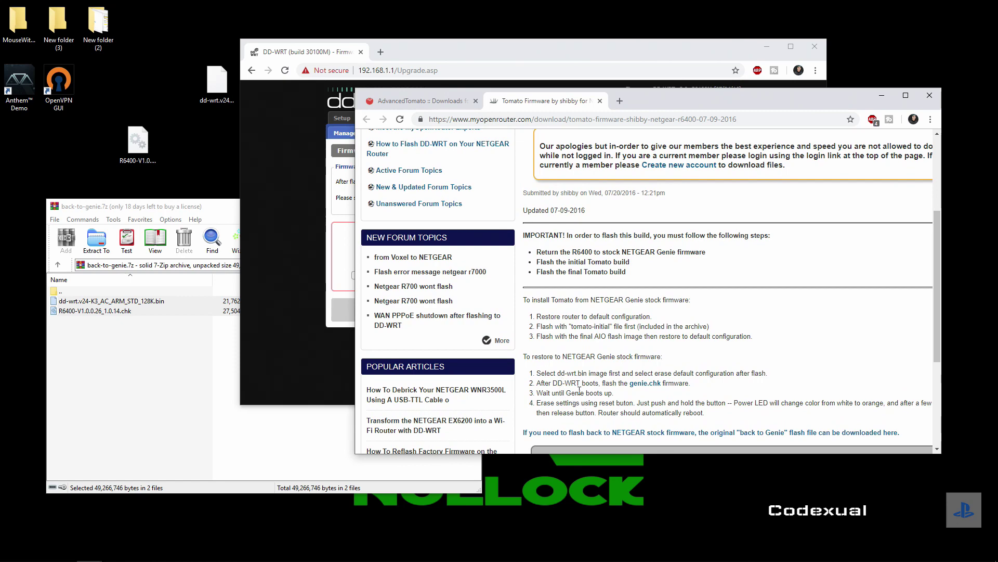
left_click(297, 252)
left_click(466, 183)
left_click(468, 192)
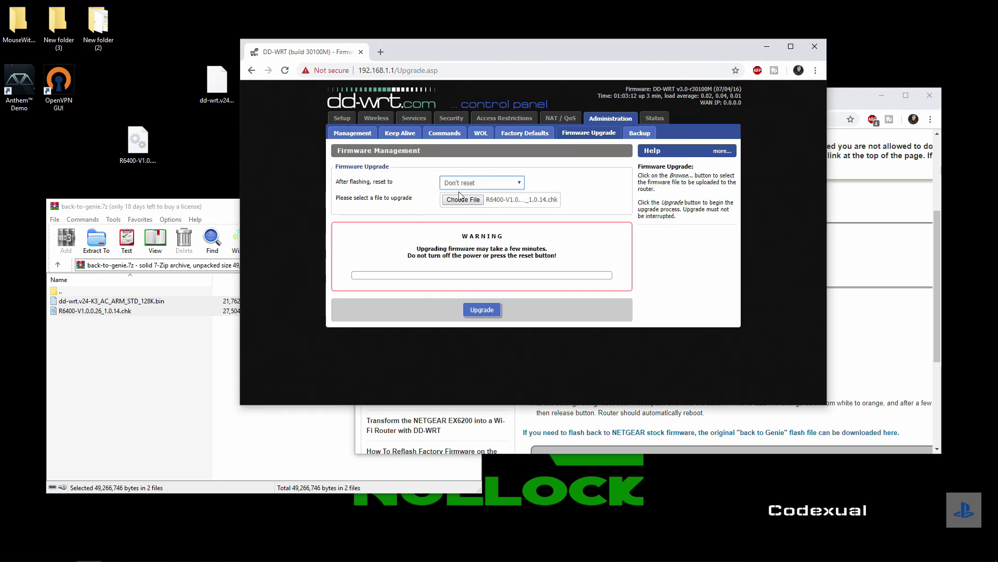
Start the upgrade to flash the R6400-V1.0.0.26_1.0.14.chk stock NETGEAR firmware
left_click(482, 310)
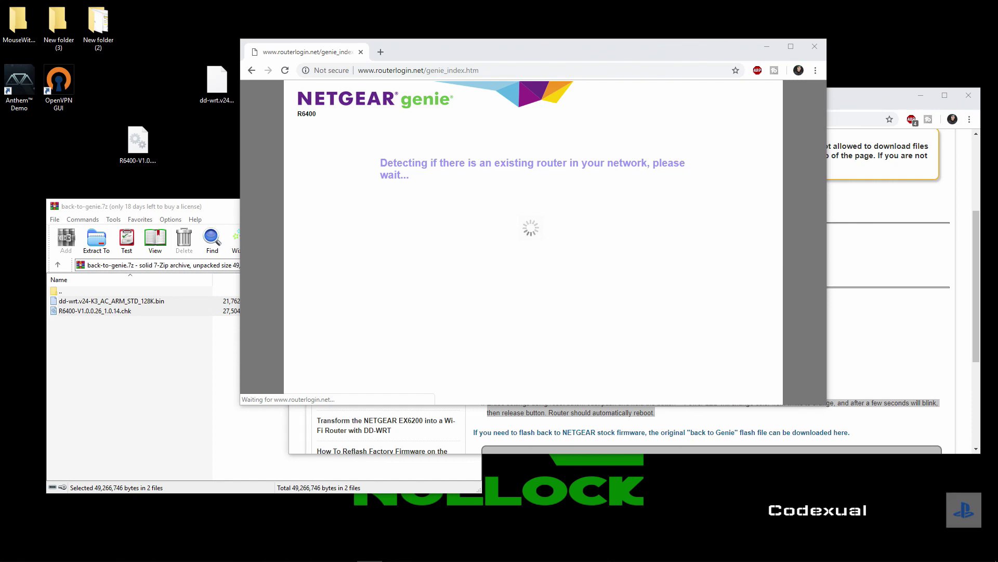
Read the reset-button procedure in step 4 of the restore instructions
left_click(439, 433)
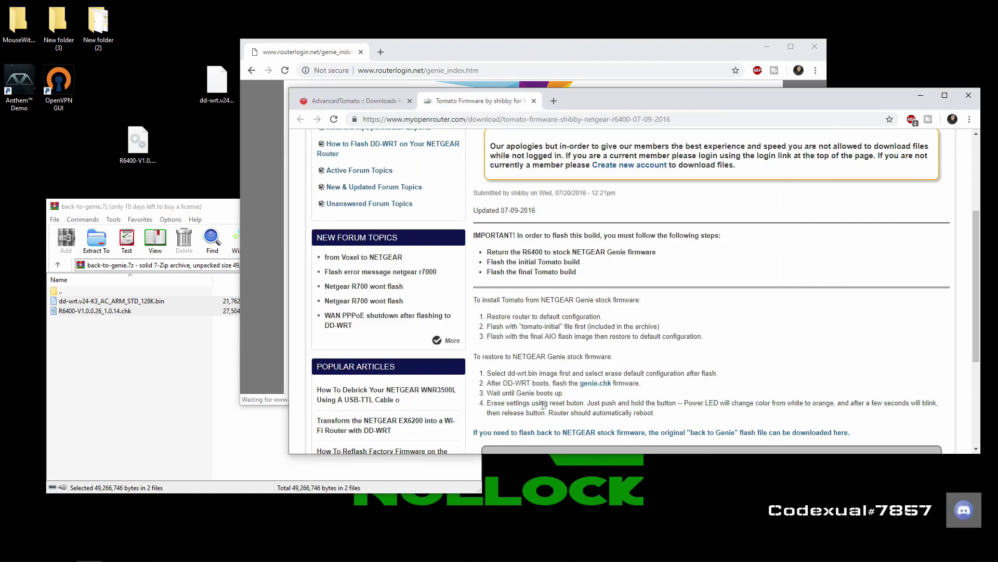
left_click_drag(552, 403, 582, 400)
left_click(594, 399)
left_click_drag(590, 400, 831, 401)
left_click(689, 403)
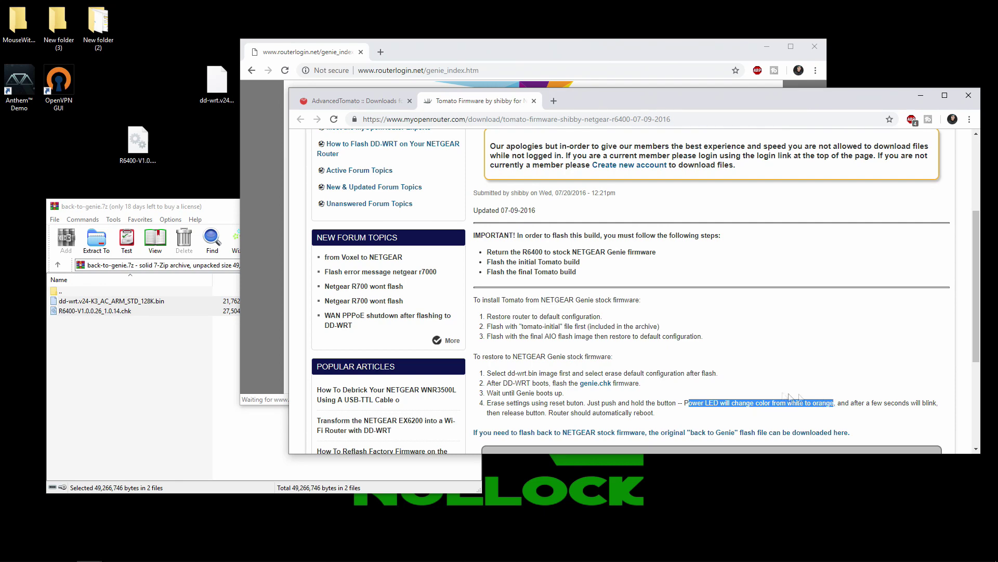
Check NETGEAR genie's setup progress, switching between it and the instructions
left_click(444, 47)
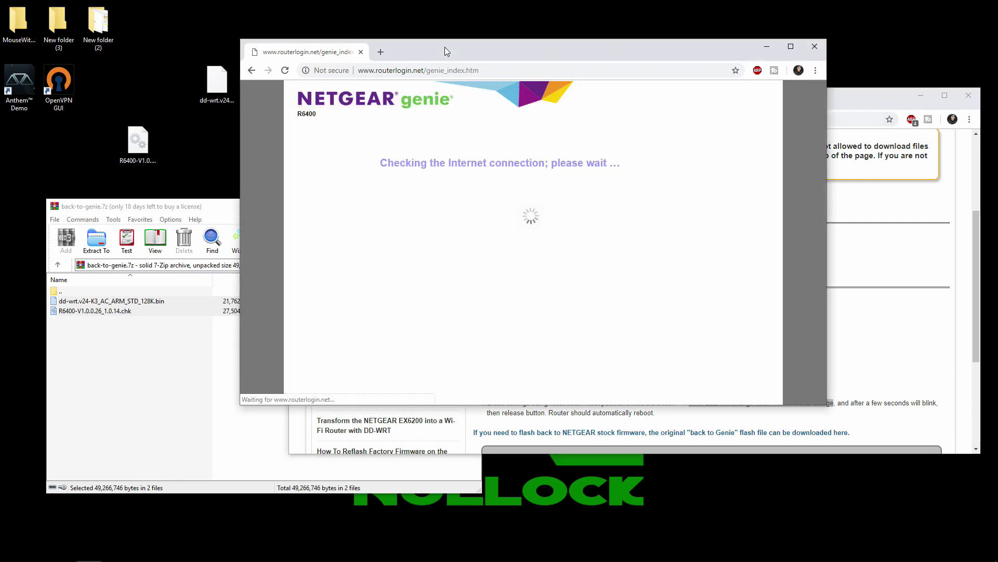
left_click(841, 358)
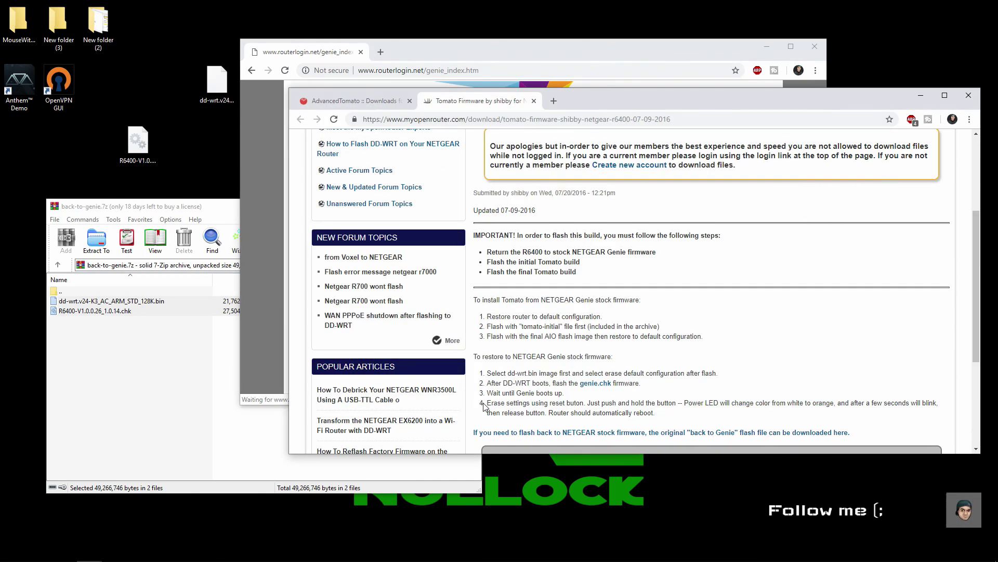
left_click(410, 52)
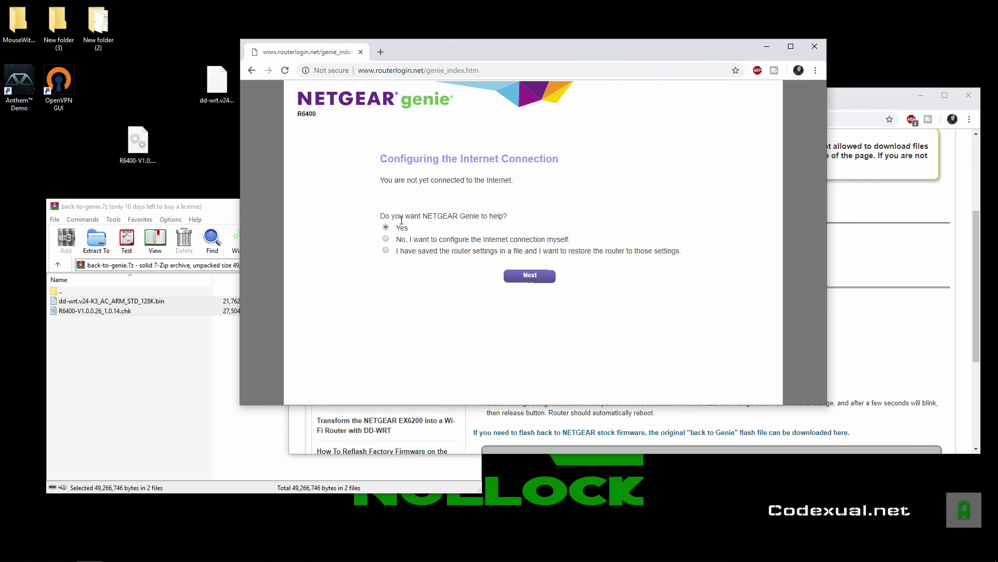
Choose 'No, I want to configure the Internet connection myself' and confirm past the warning
left_click(386, 239)
left_click(527, 281)
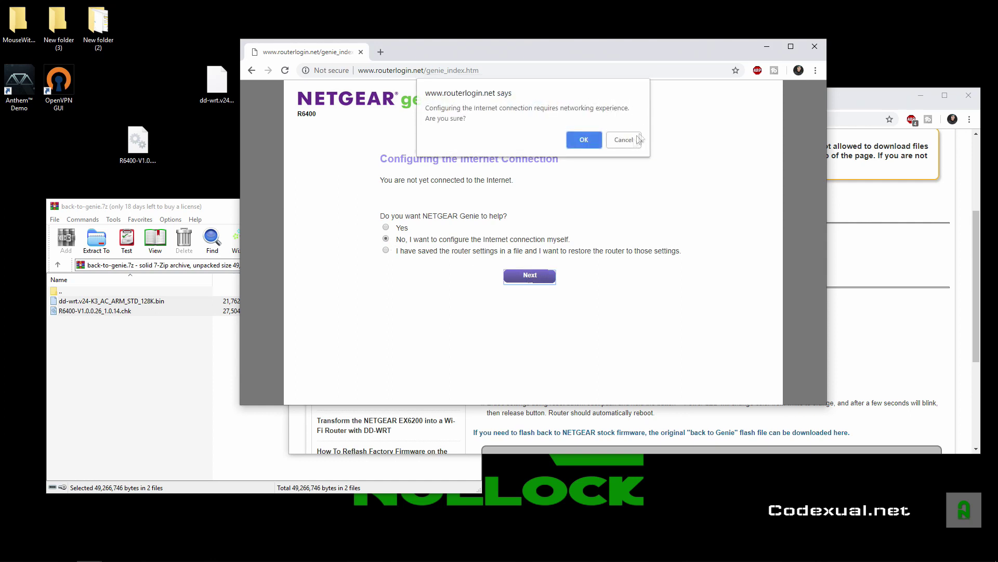
left_click(597, 141)
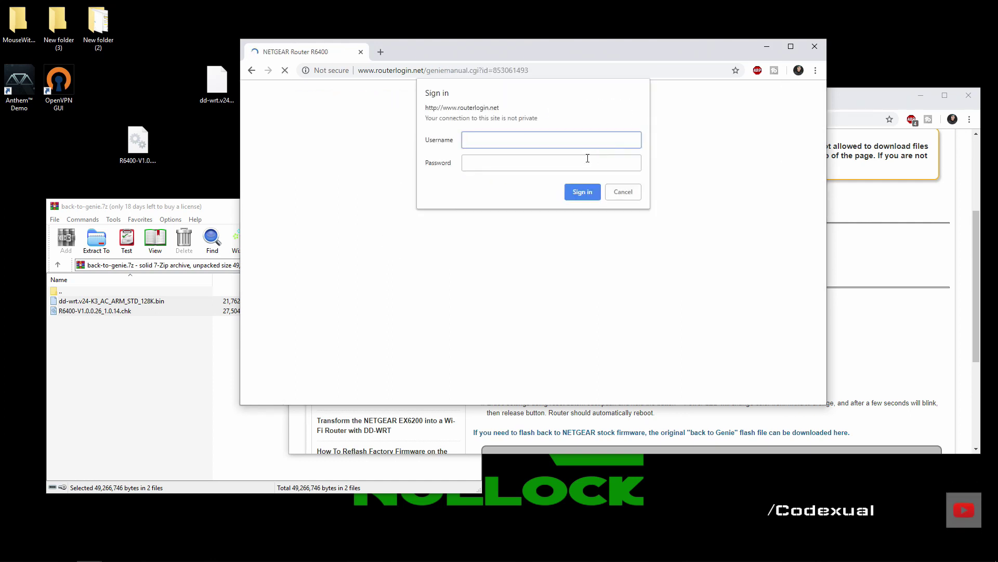
type("admin")
key("Tab")
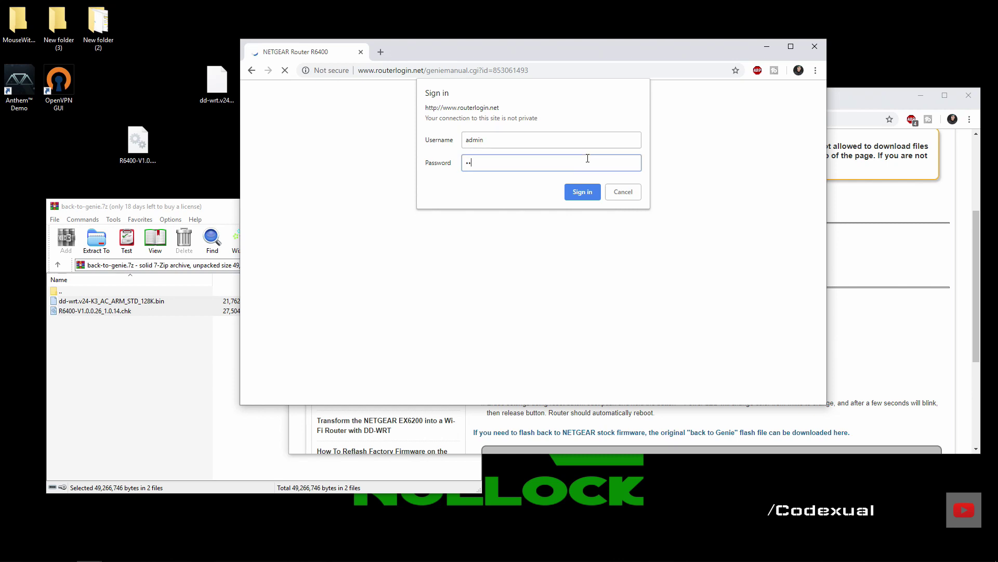
type("password")
key("Return")
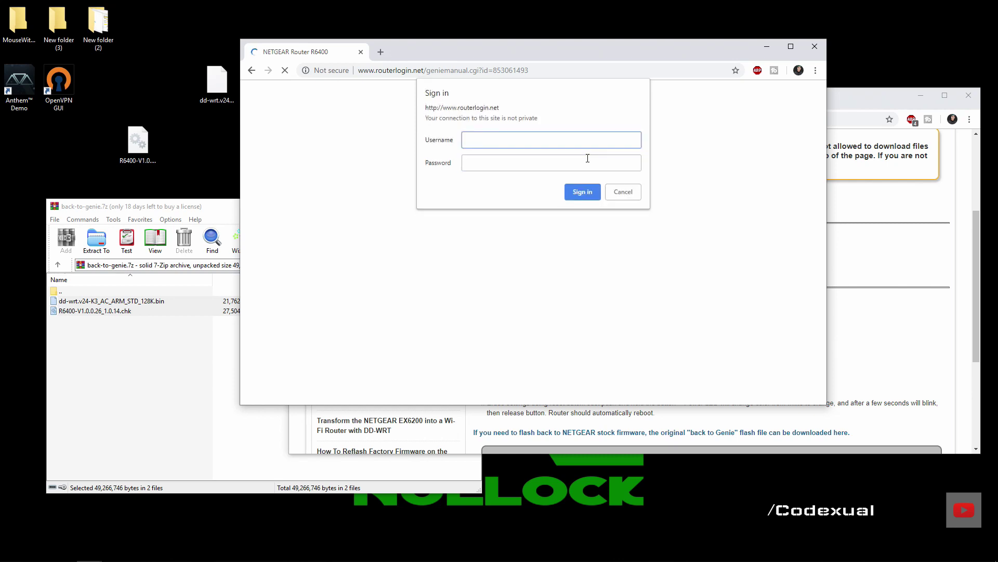
type("admin")
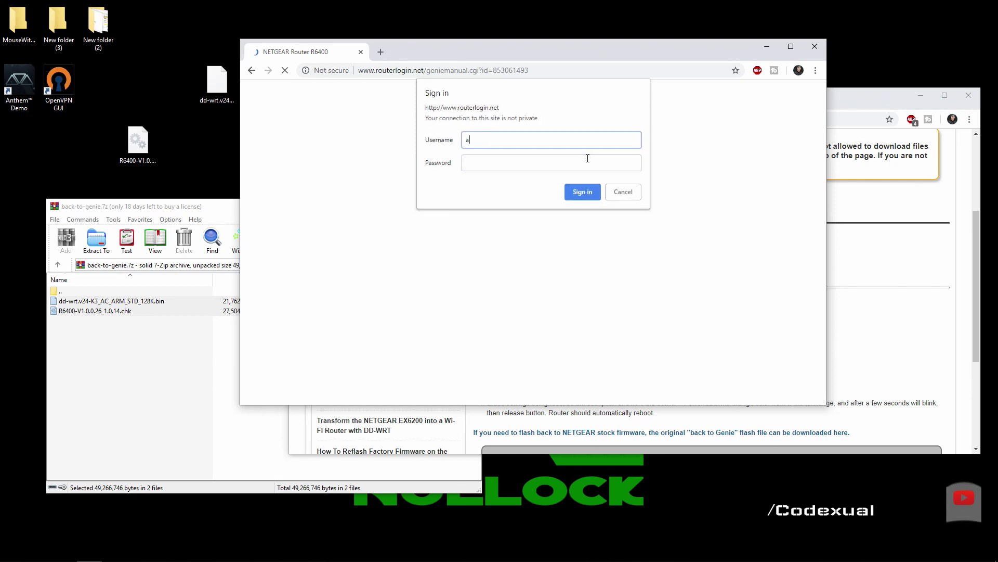
key("Tab")
type("passwo")
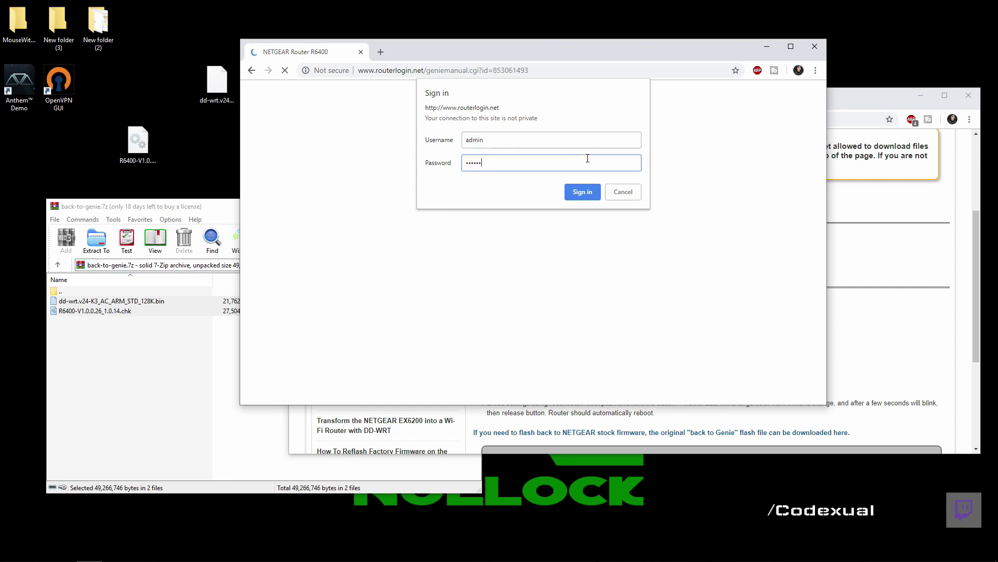
type("rd")
key("Return")
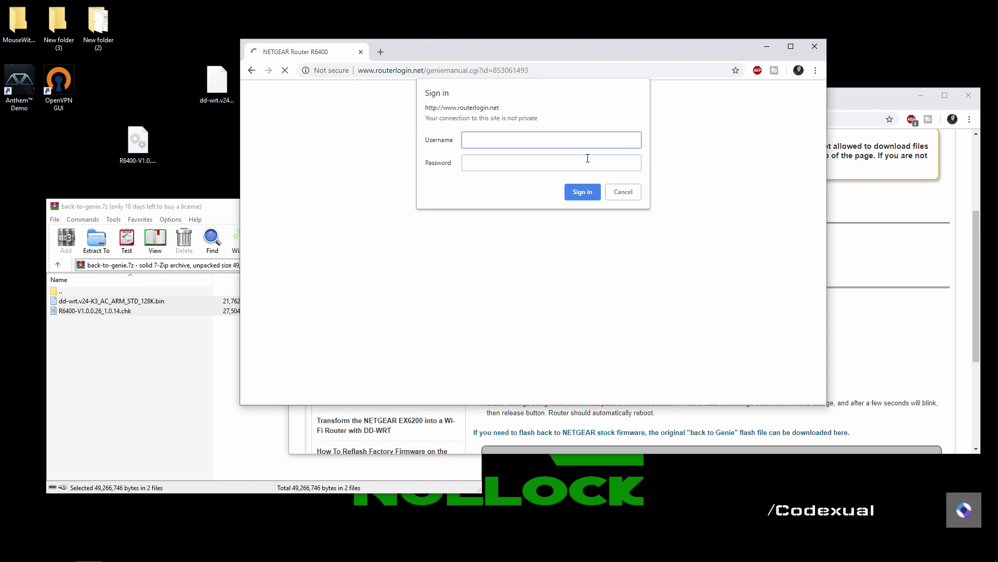
Attempt a sign-in with the root username, which fails, and dismiss the error prompt
type("root")
key("Tab")
type("a")
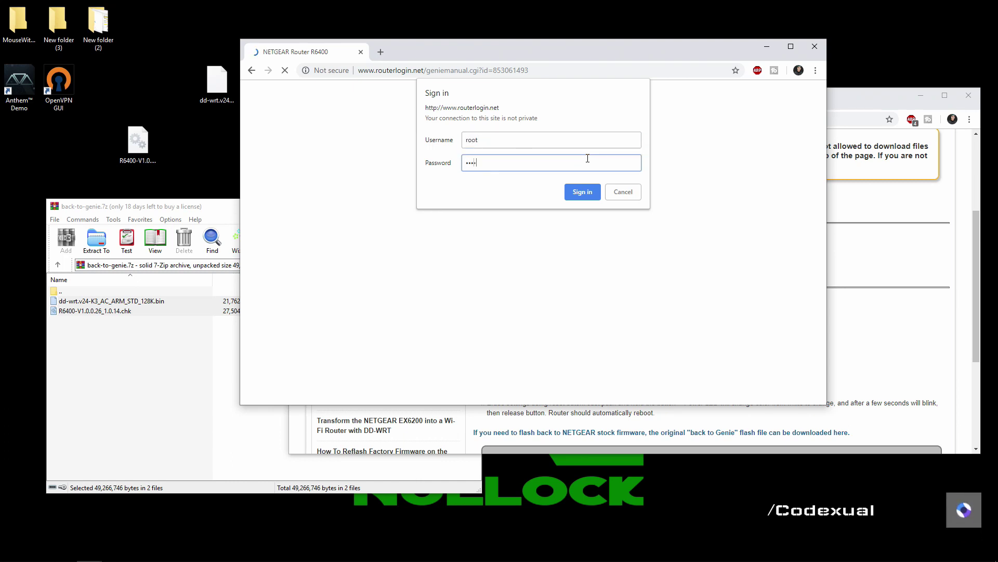
key("Return")
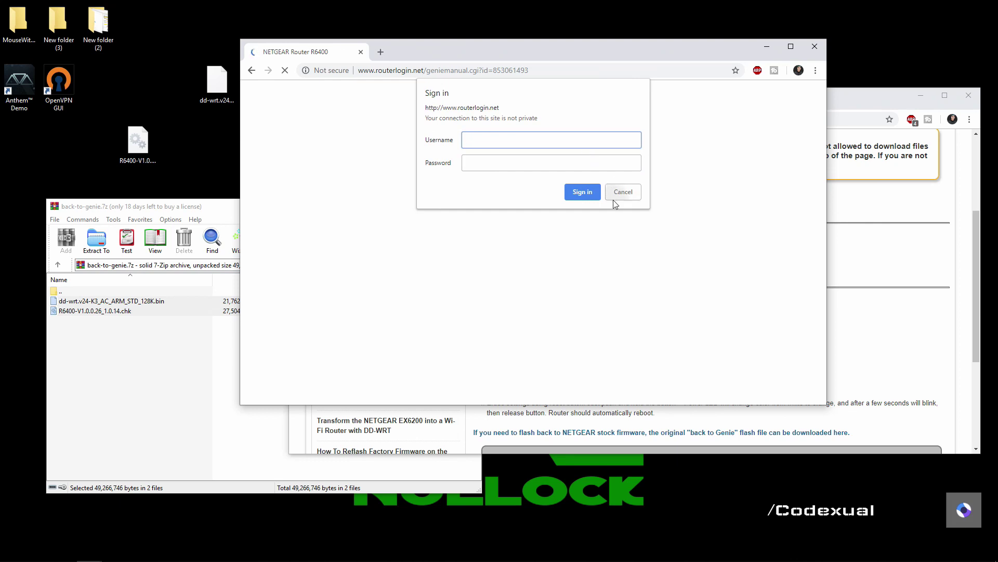
left_click(614, 196)
Load 192.168.1.1 and sign in with the router's admin username and password
left_click(416, 73)
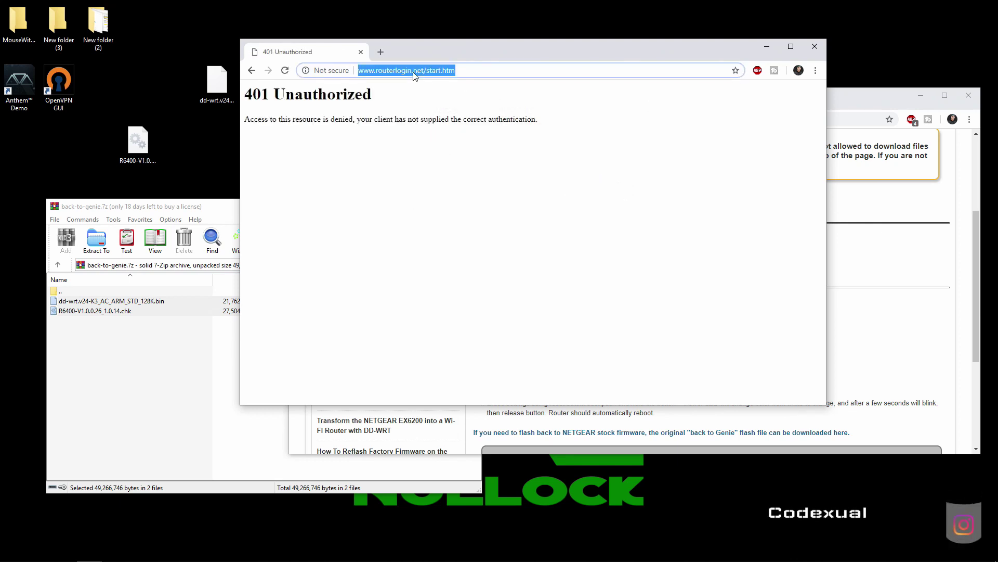
type("192.168.1.1")
key("Return")
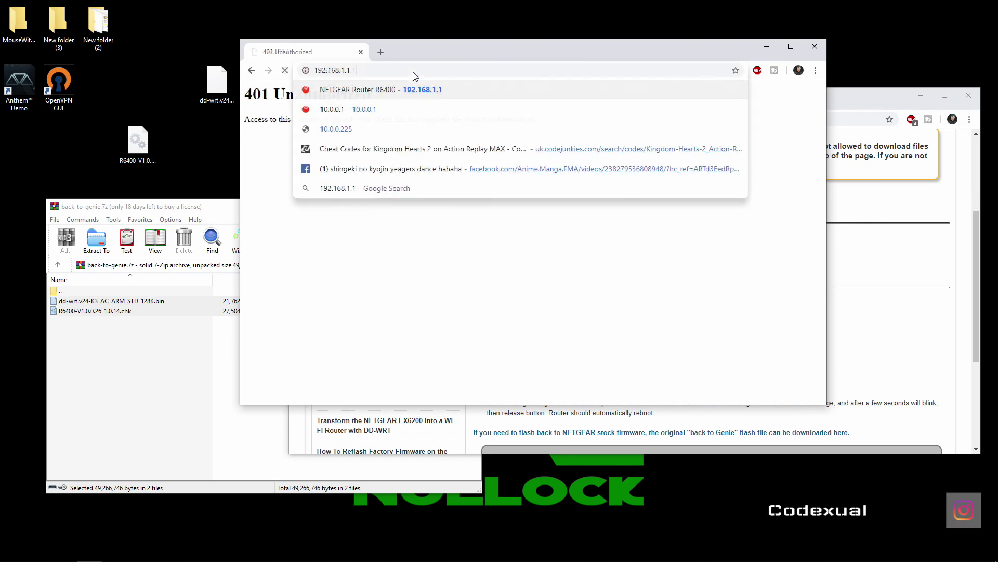
type("admin")
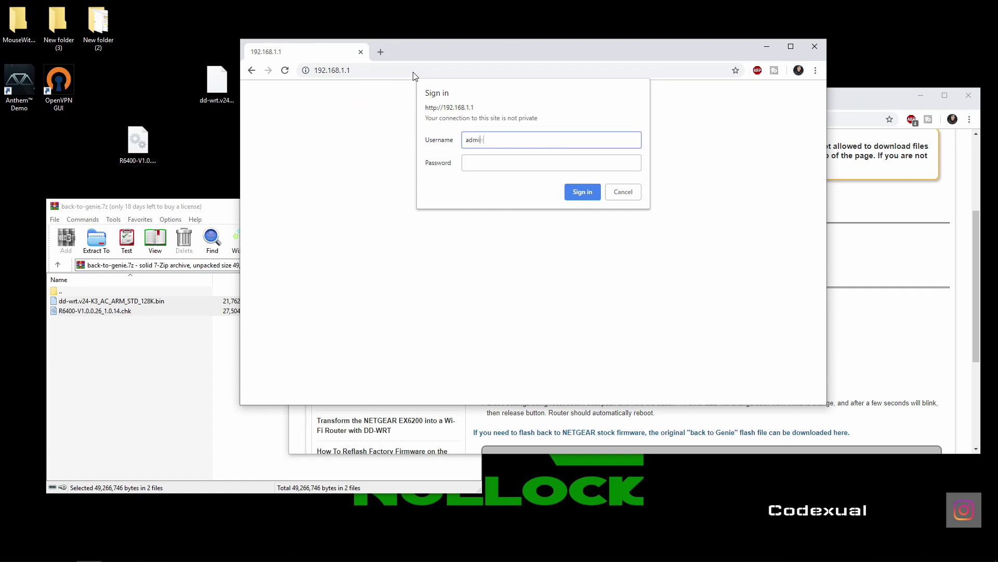
key("Tab")
type("admin")
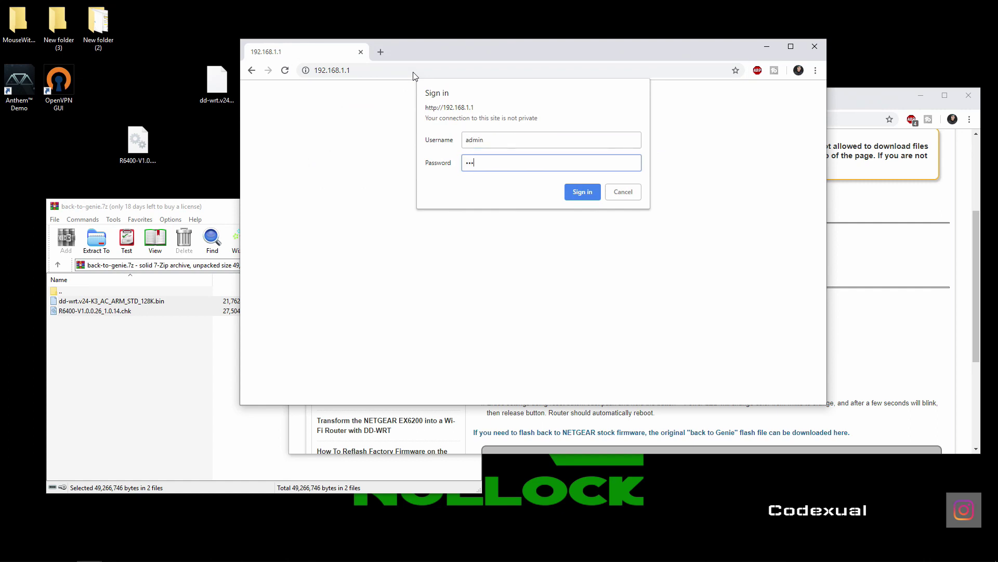
key("Return")
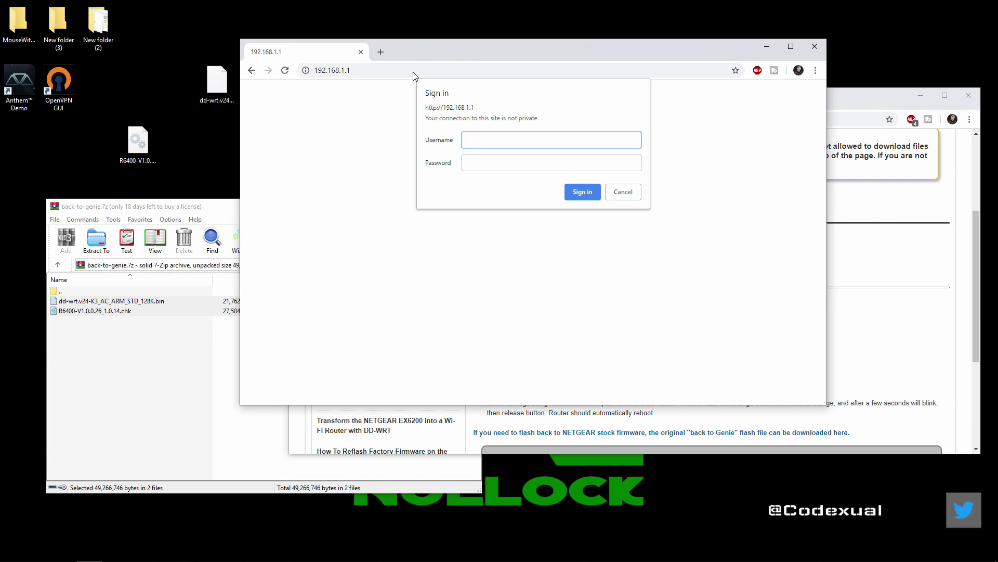
key("Escape")
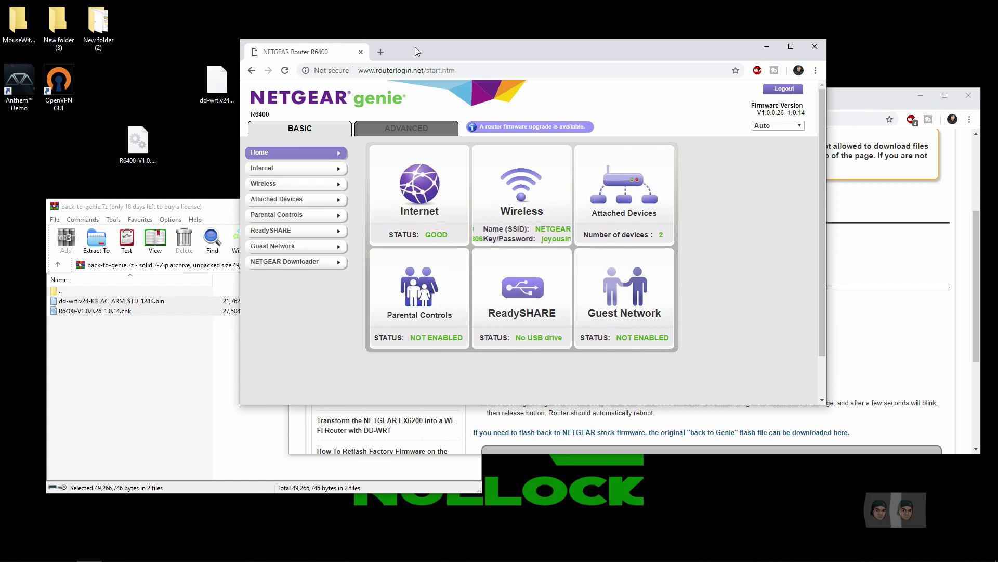
Open YouTube in a new tab to confirm the internet works, then close that tab
key("ctrl+t")
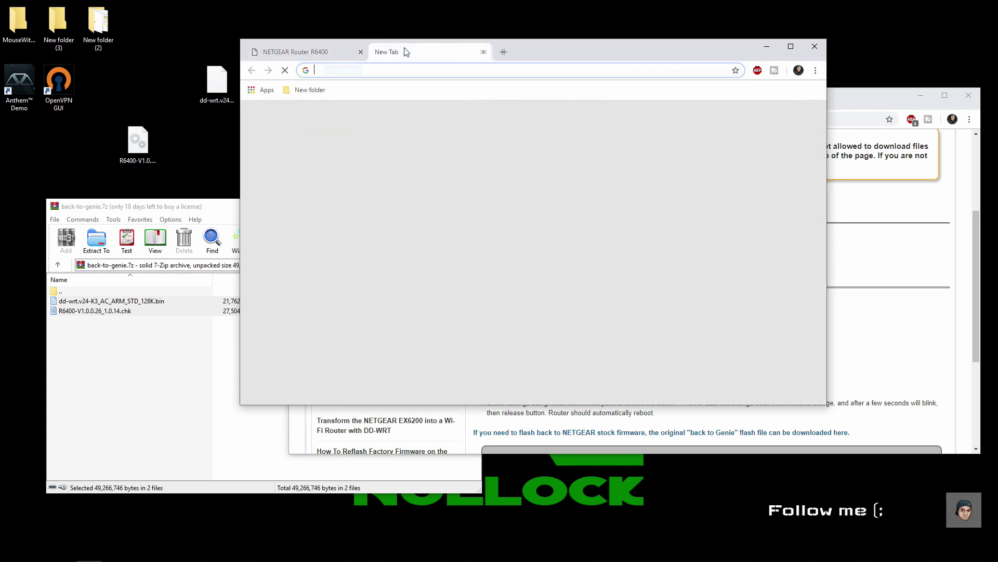
type("youtu")
key("Return")
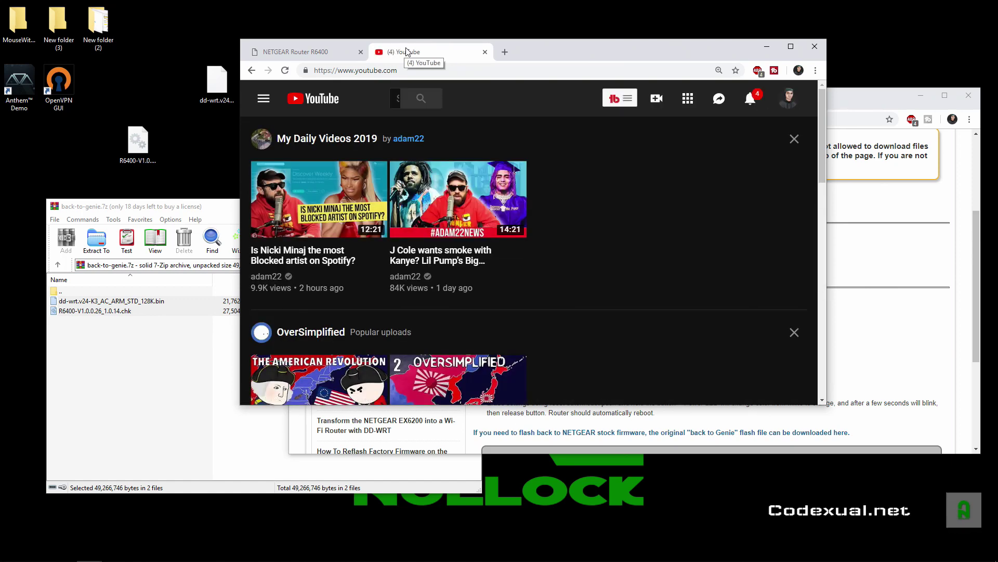
middle_click(406, 52)
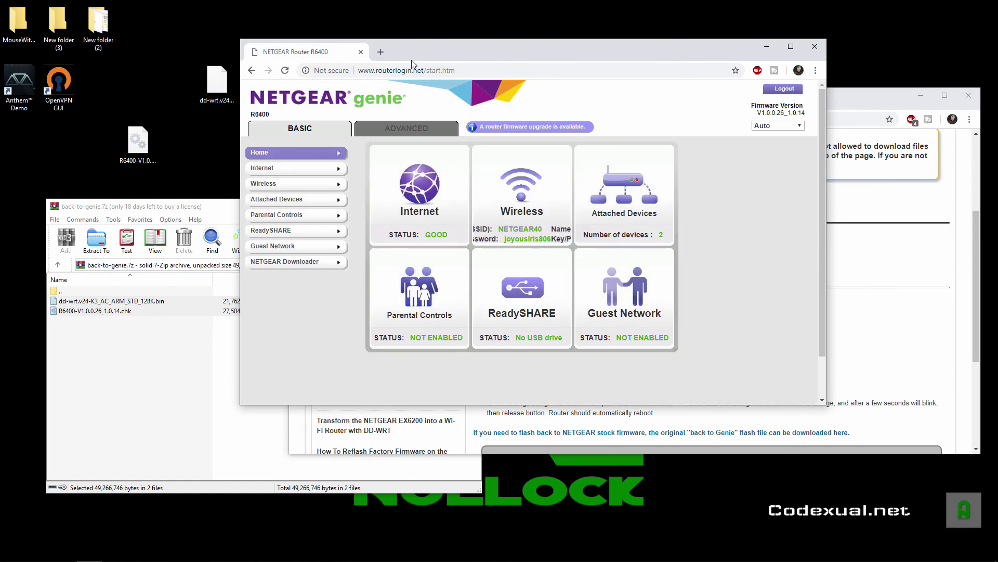
Launch the firmware upgrade from the banner and confirm installing V1.0.1.46_1.0.32
left_click(493, 127)
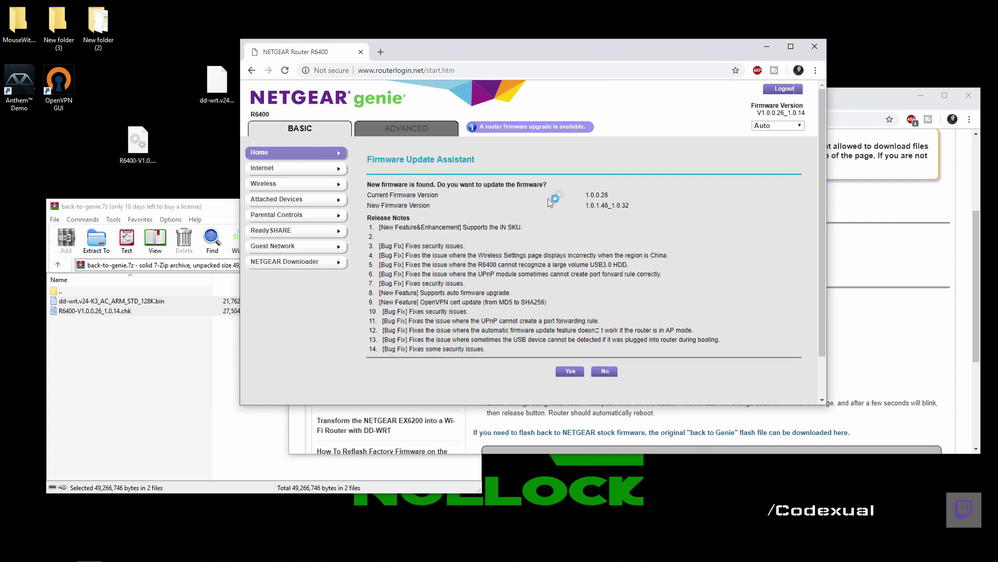
left_click(564, 371)
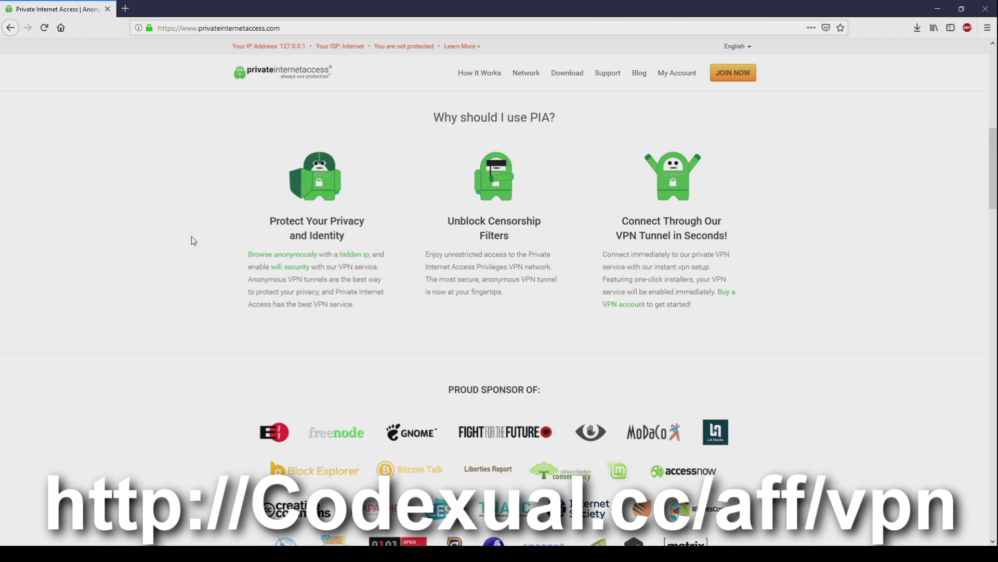
Scroll to the PIA pricing cards and highlight the plan prices
scroll(191, 236, "down", 8)
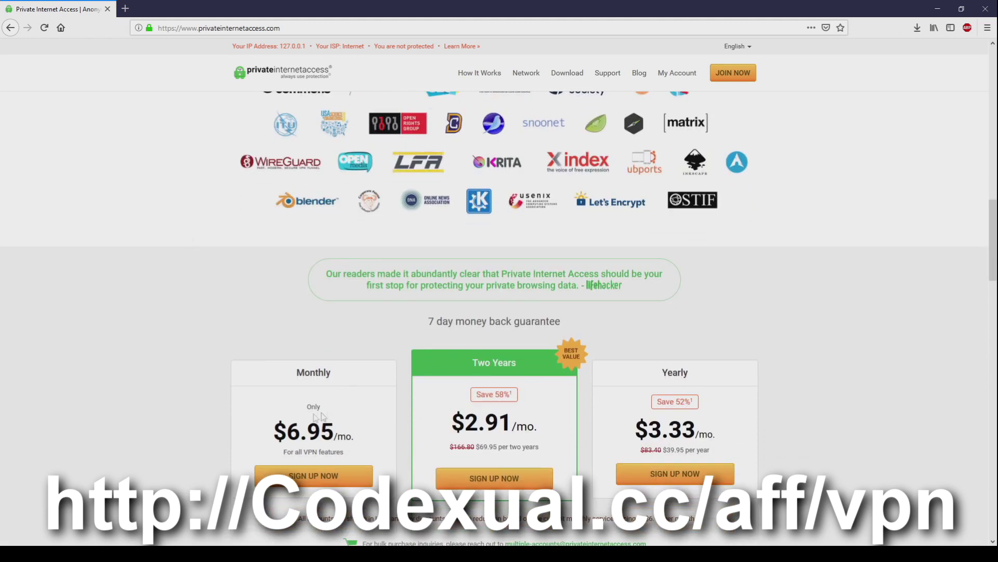
left_click_drag(275, 427, 743, 416)
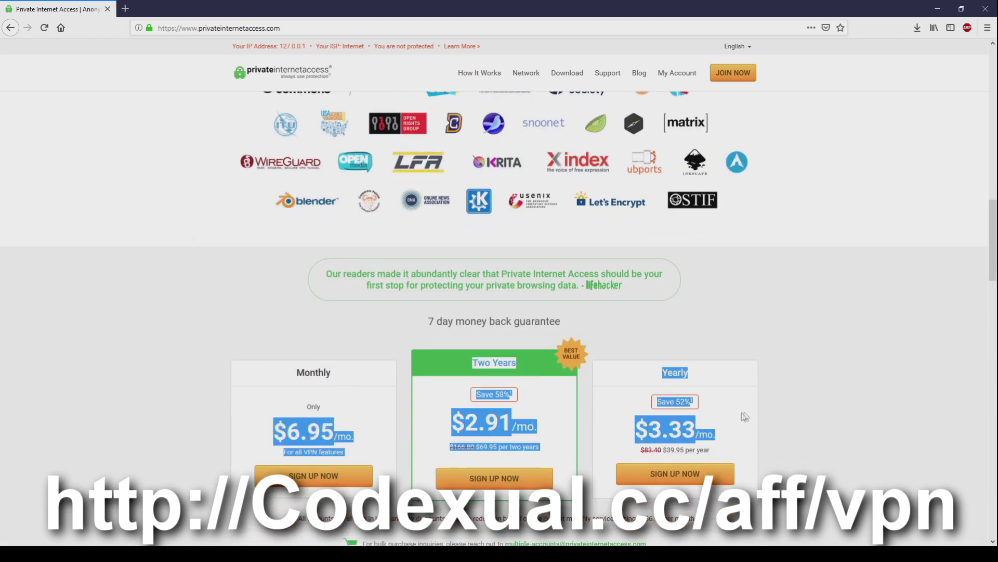
scroll(807, 399, "down", 5)
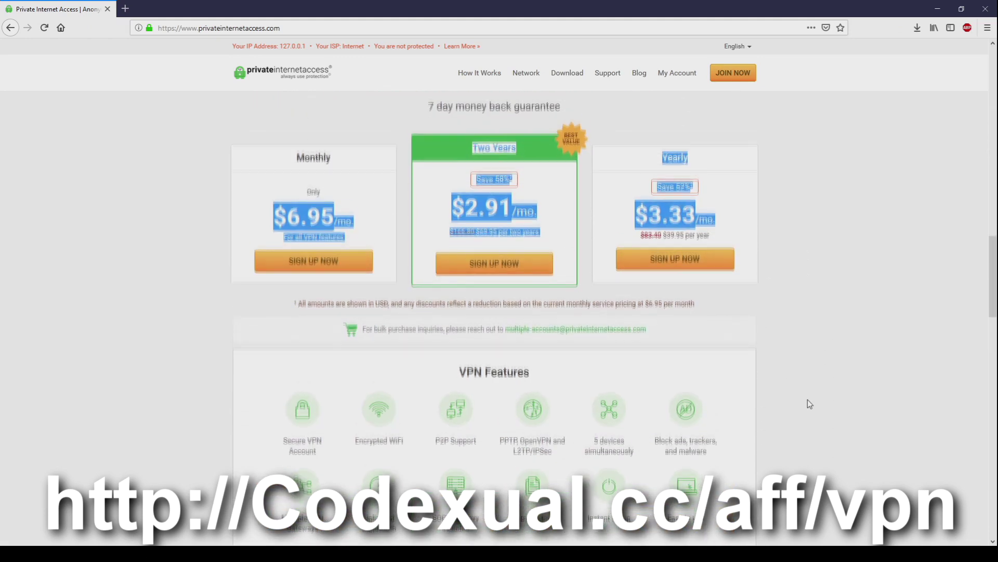
scroll(807, 400, "down", 3)
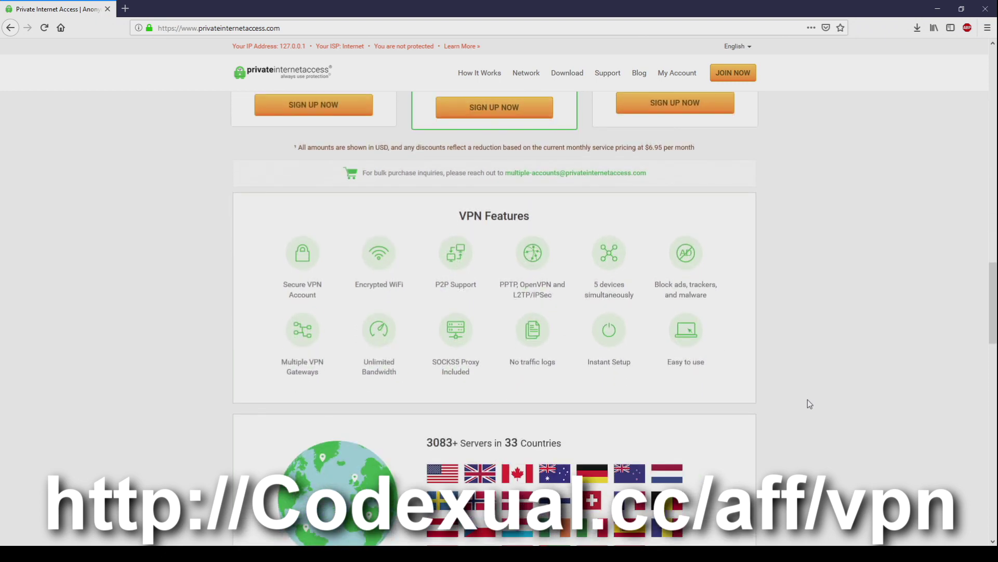
scroll(807, 400, "up", 1)
Highlight the VPN Features heading, P2P Support, and the 3083 server count
scroll(807, 399, "down", 1)
left_click_drag(457, 216, 567, 214)
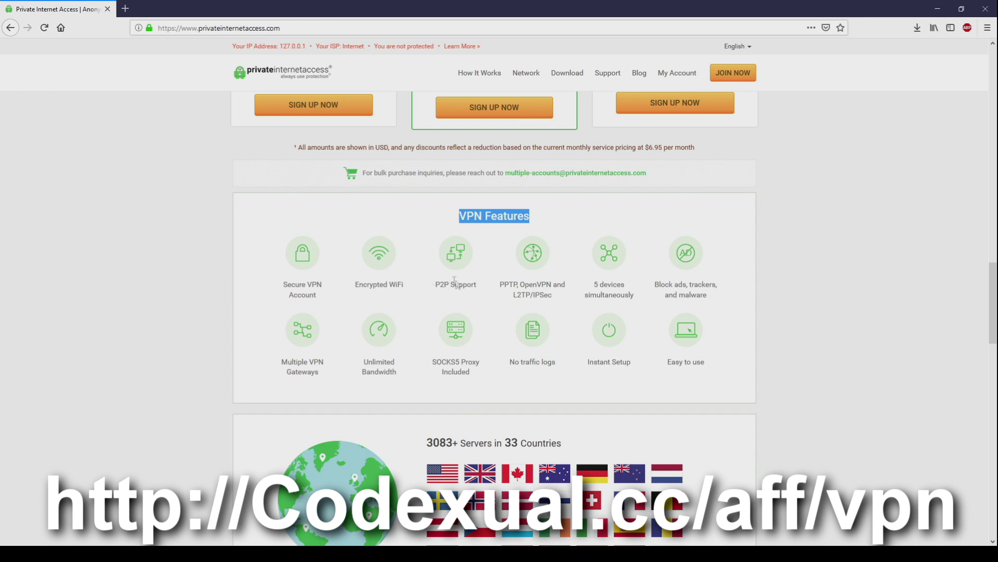
left_click_drag(474, 286, 507, 284)
left_click(512, 284)
scroll(512, 286, "down", 1)
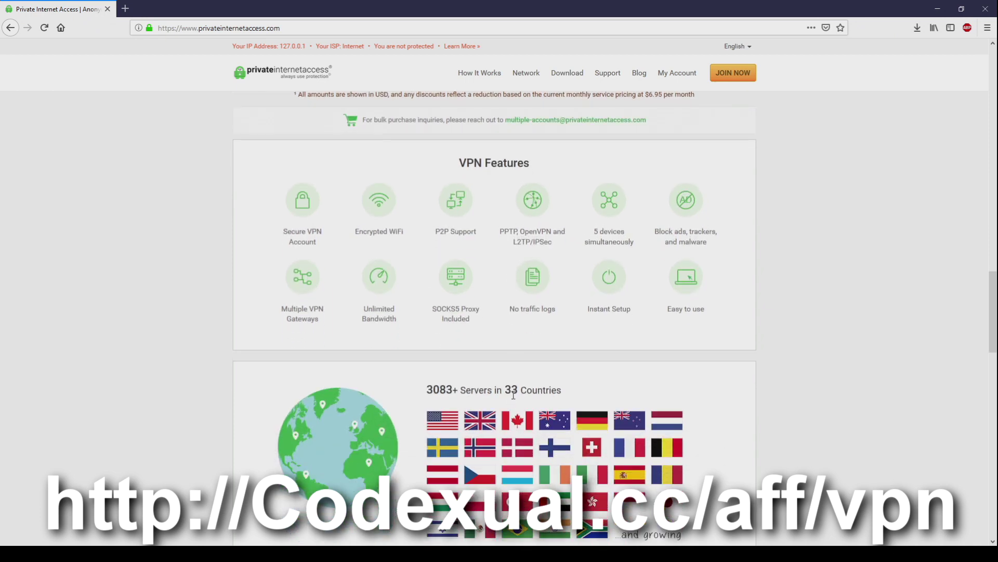
double_click(439, 390)
scroll(377, 384, "down", 1)
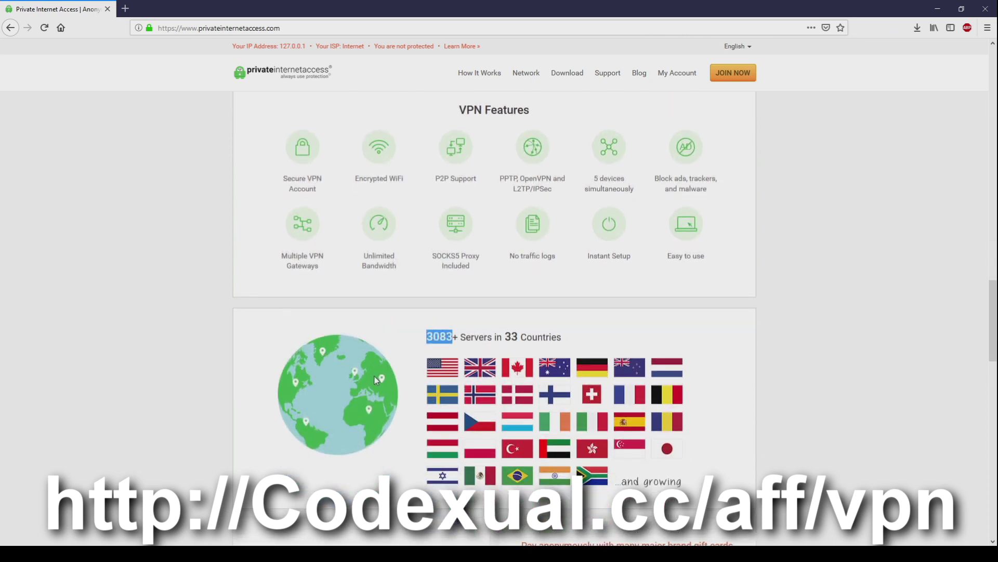